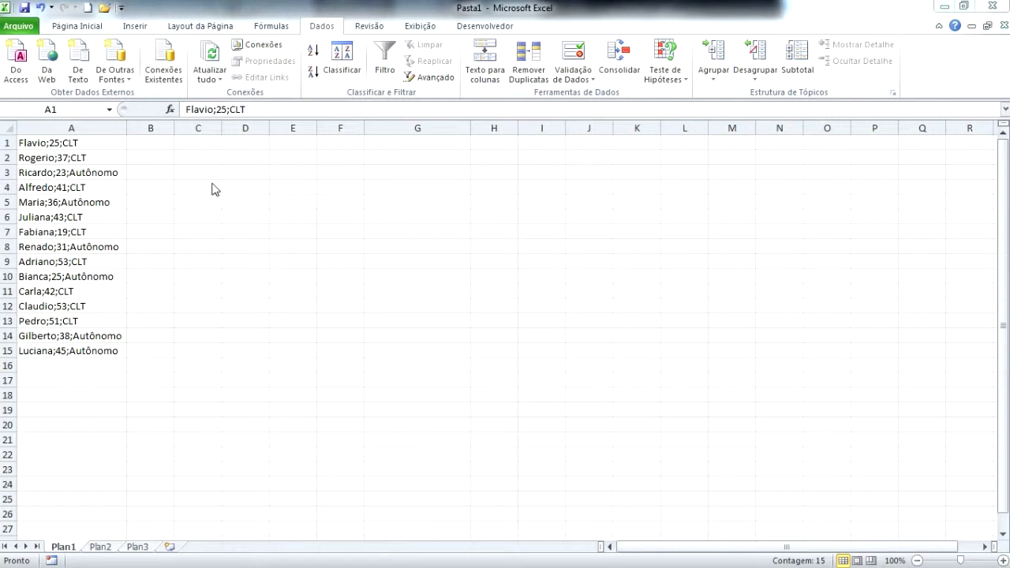
- Select A1:A15 and step through the first combined entries to inspect them
key(ctrl+shift+Down)
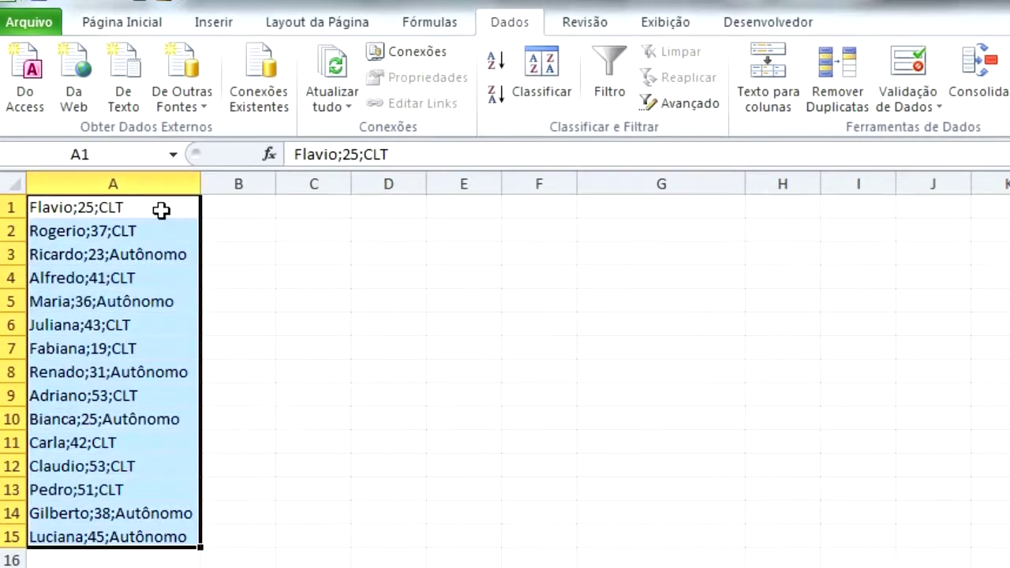
drag(161, 207, 171, 537)
drag(147, 214, 158, 535)
click(140, 211)
click(139, 230)
click(150, 254)
click(154, 278)
click(157, 299)
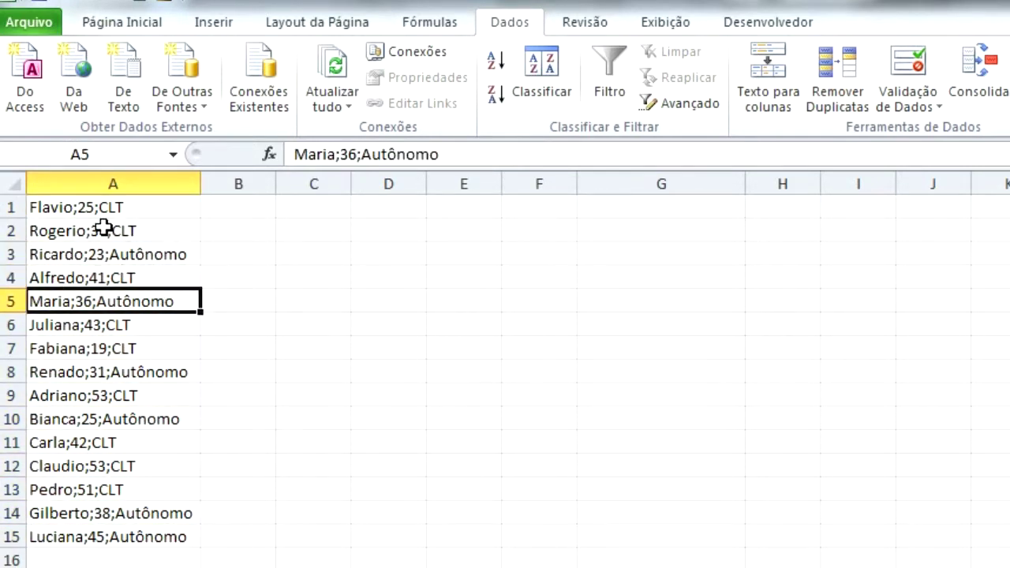
click(108, 209)
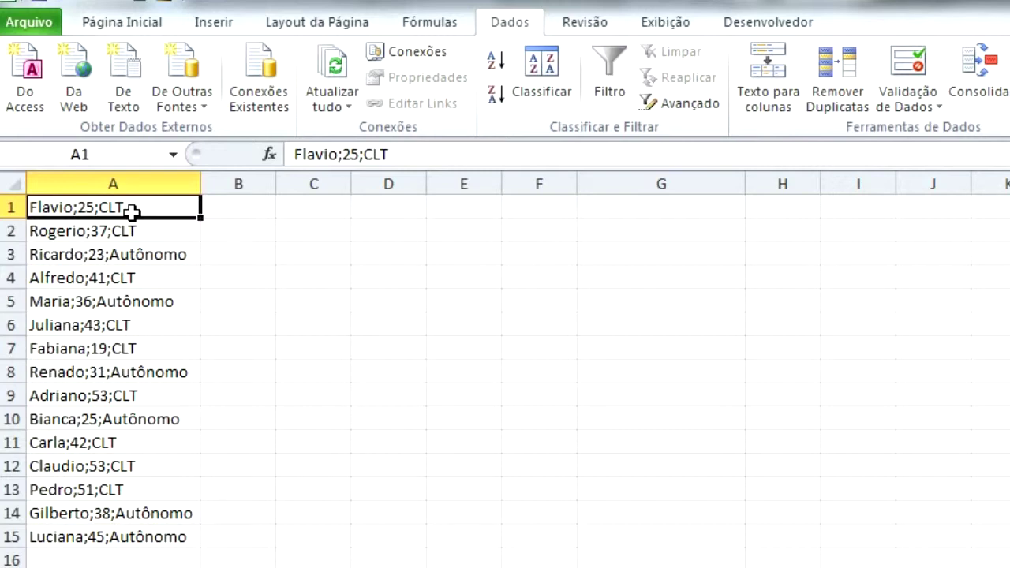
- Check the A3 entry, then reselect the fifteen entries in A1:A15
click(137, 256)
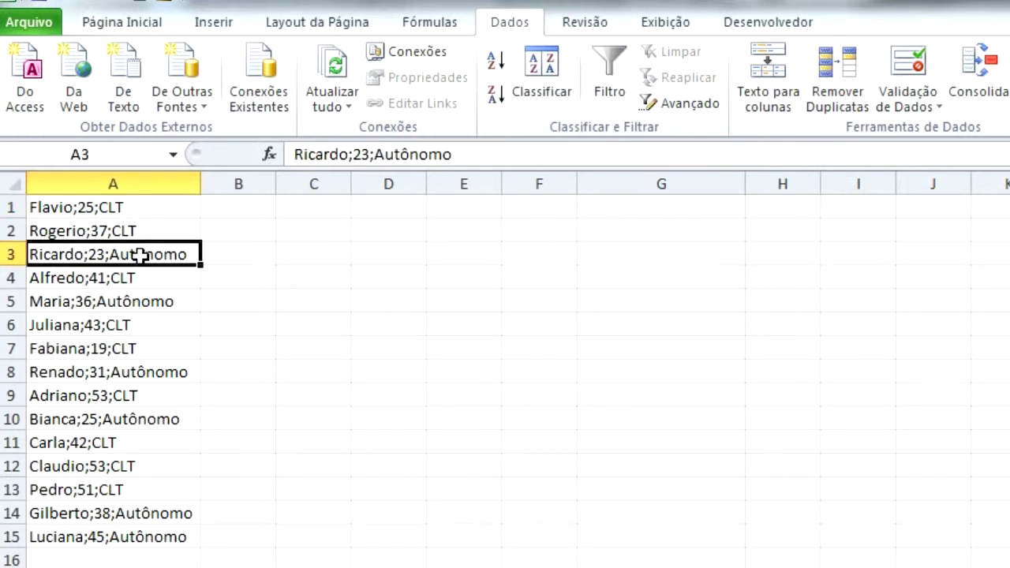
drag(137, 208, 141, 537)
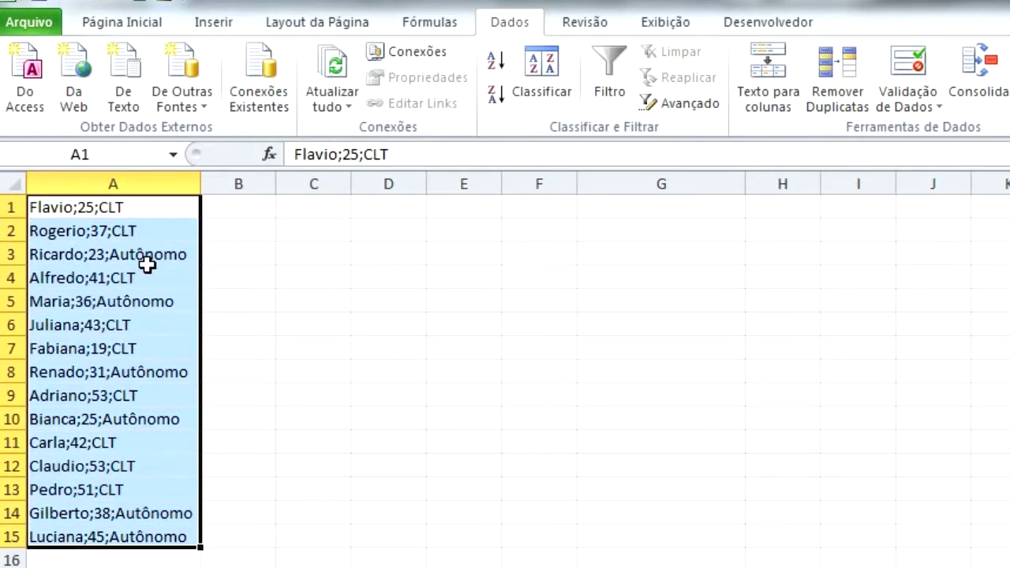
click(142, 261)
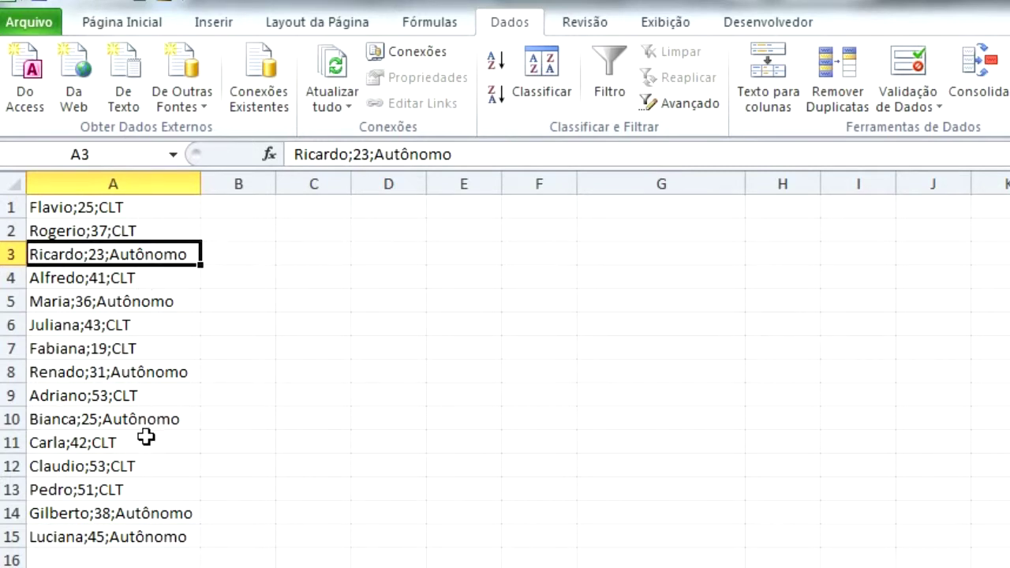
drag(152, 207, 148, 538)
click(131, 210)
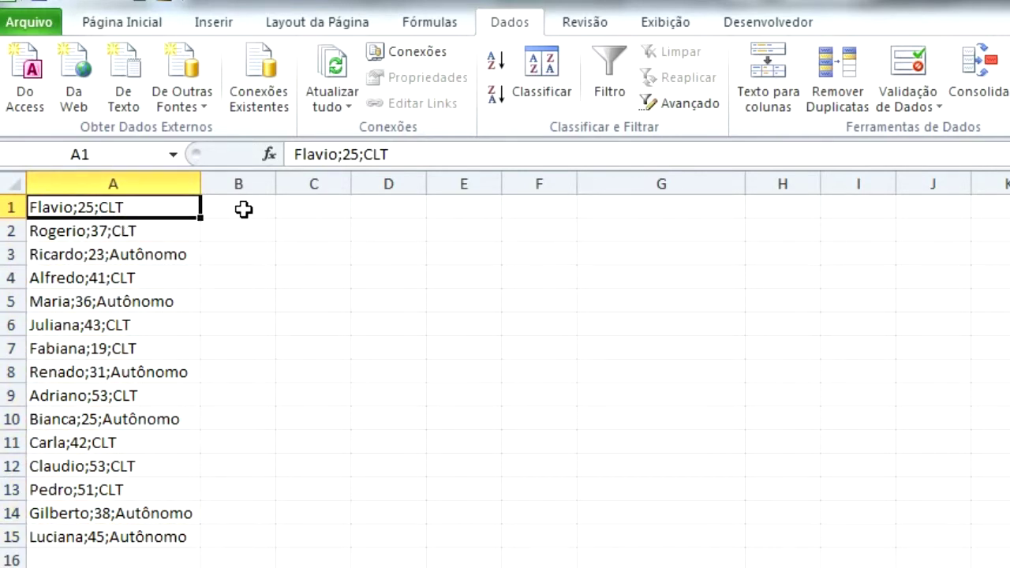
click(317, 208)
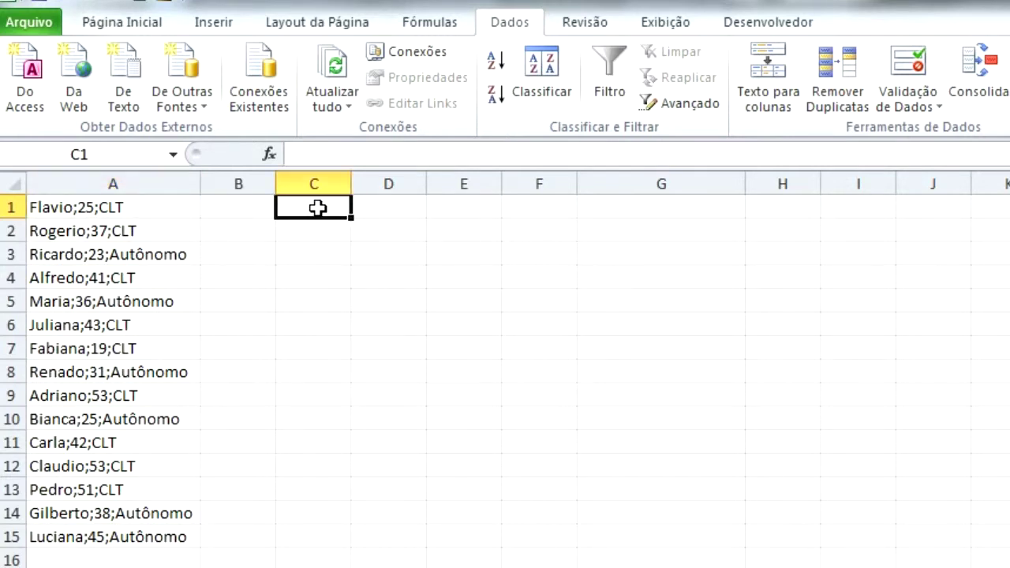
drag(135, 207, 146, 537)
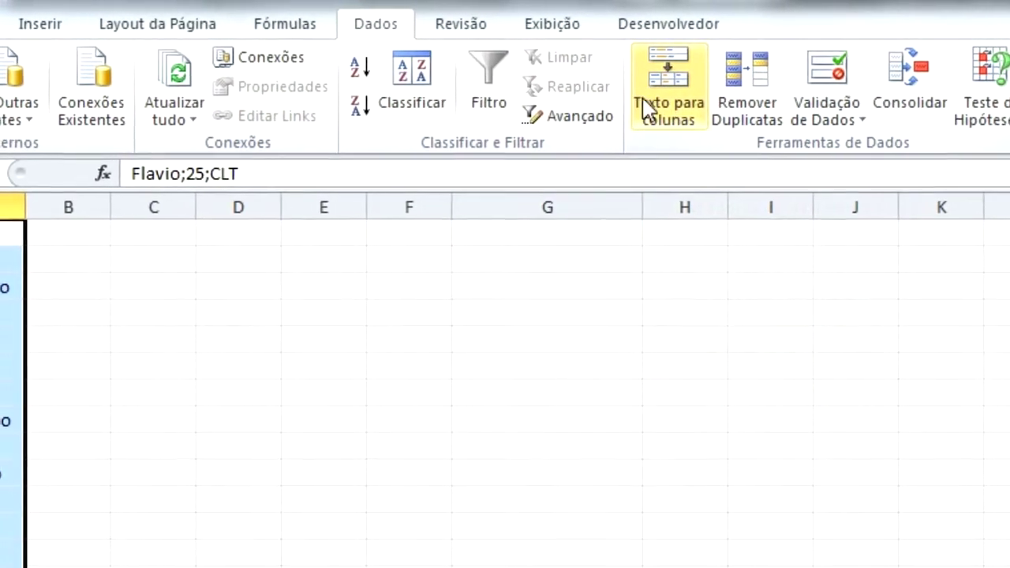
- Launch Texto para colunas on A1:A15, keeping the Delimitado data type
click(680, 107)
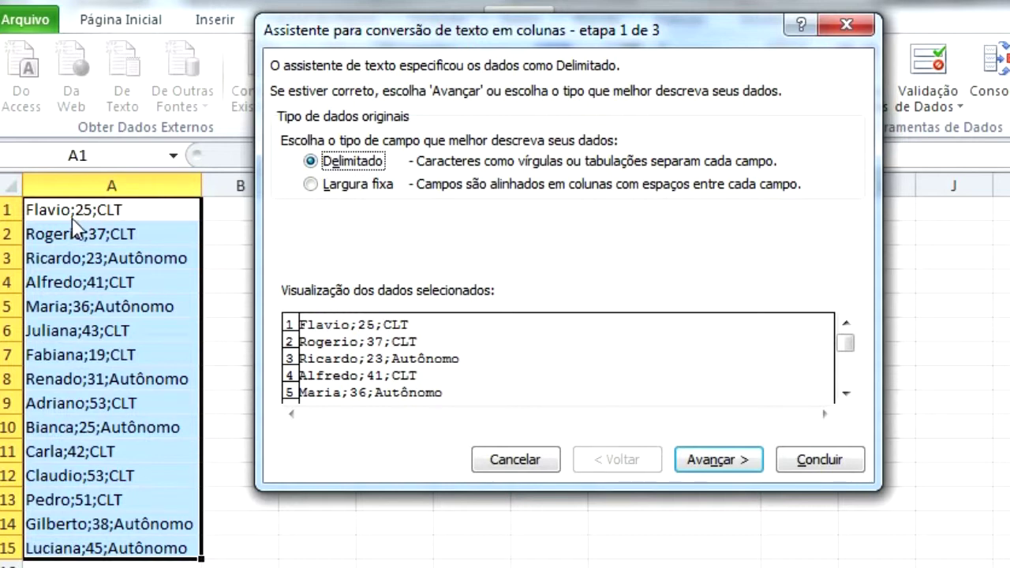
- Use a custom ';' delimiter under Outros with Ponto e vírgula unchecked, then advance to step 3
click(714, 461)
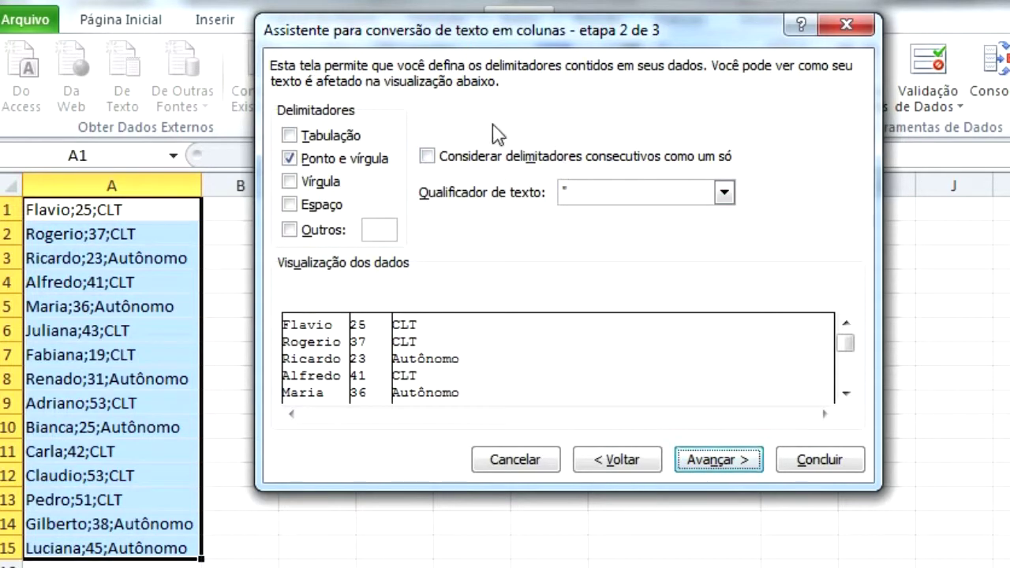
drag(459, 44, 485, 43)
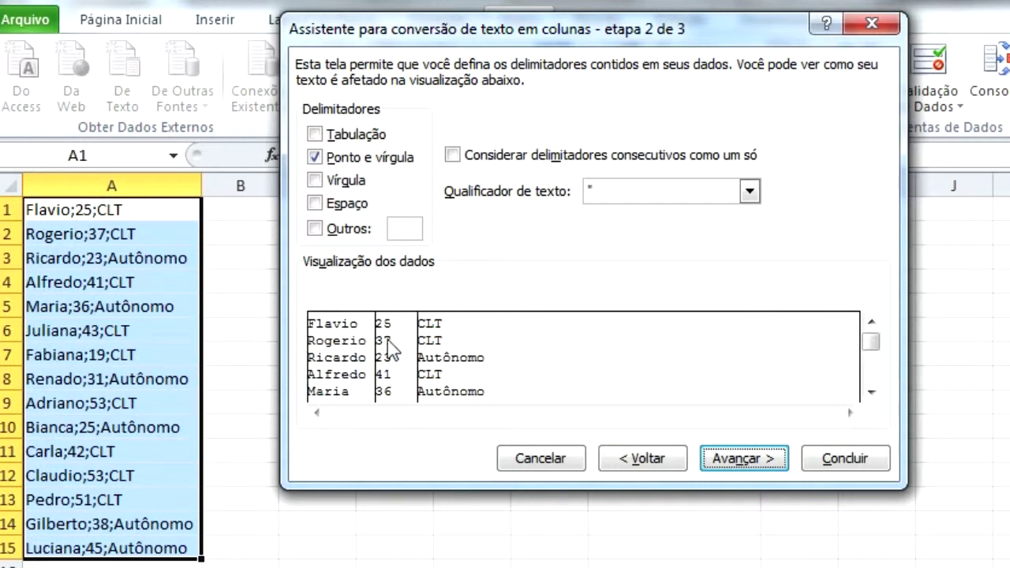
click(315, 157)
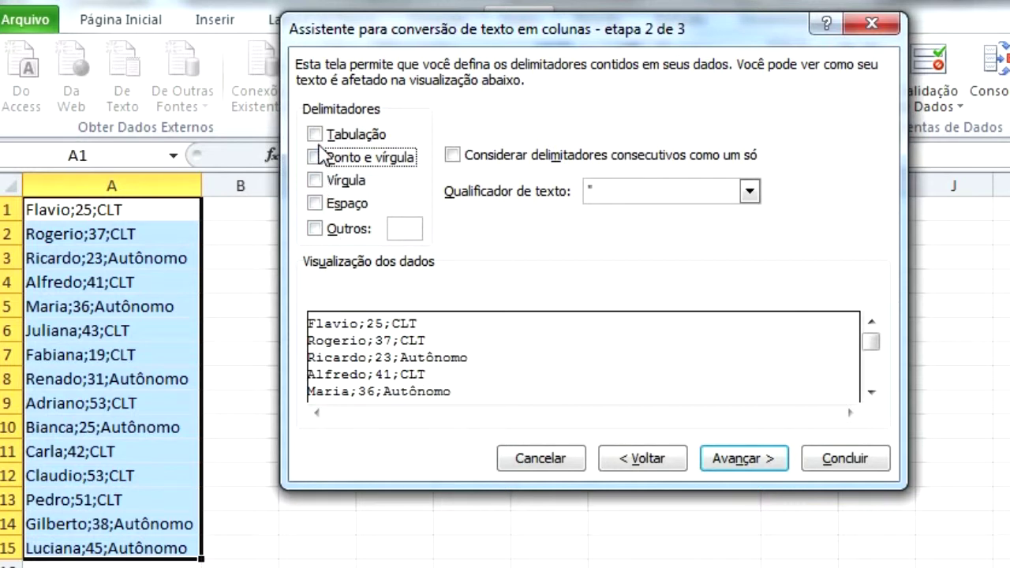
click(317, 136)
click(317, 137)
click(316, 176)
click(317, 204)
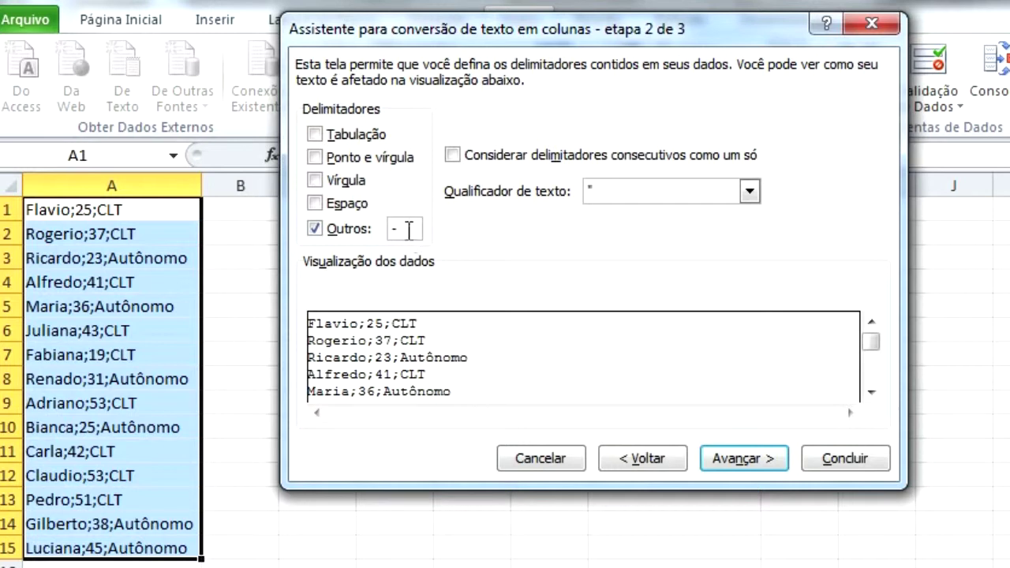
text(;)
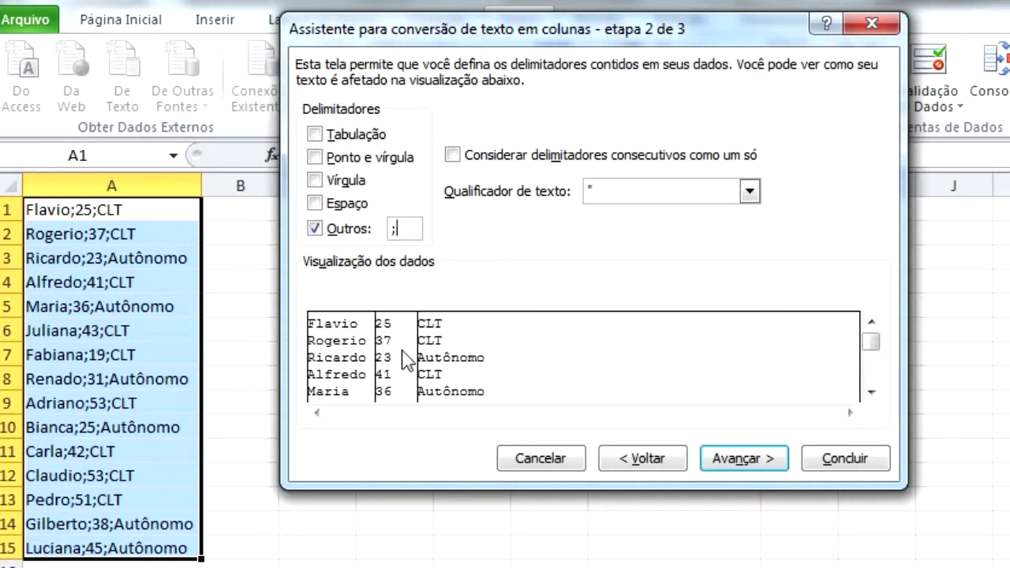
click(330, 158)
click(315, 158)
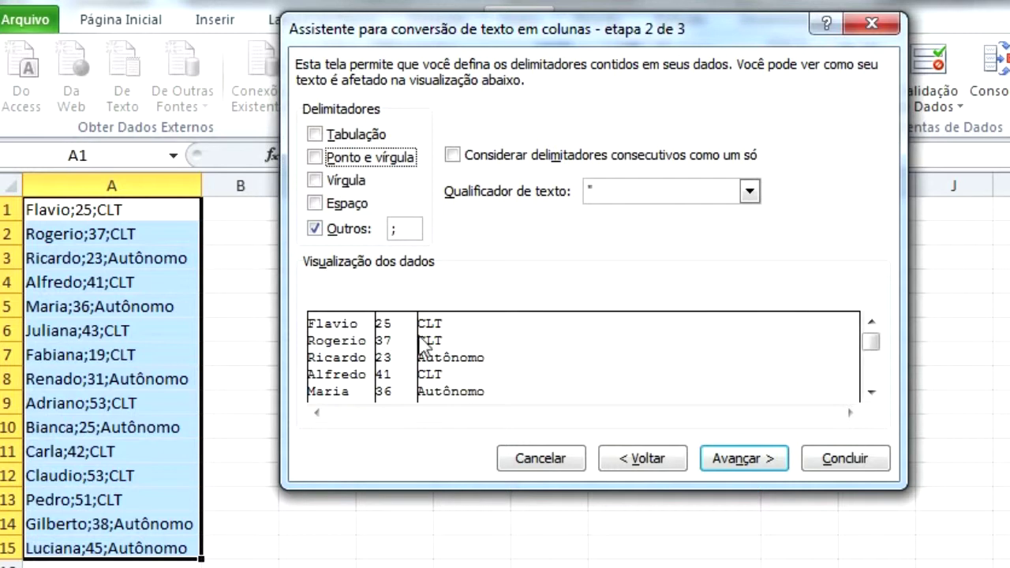
click(737, 464)
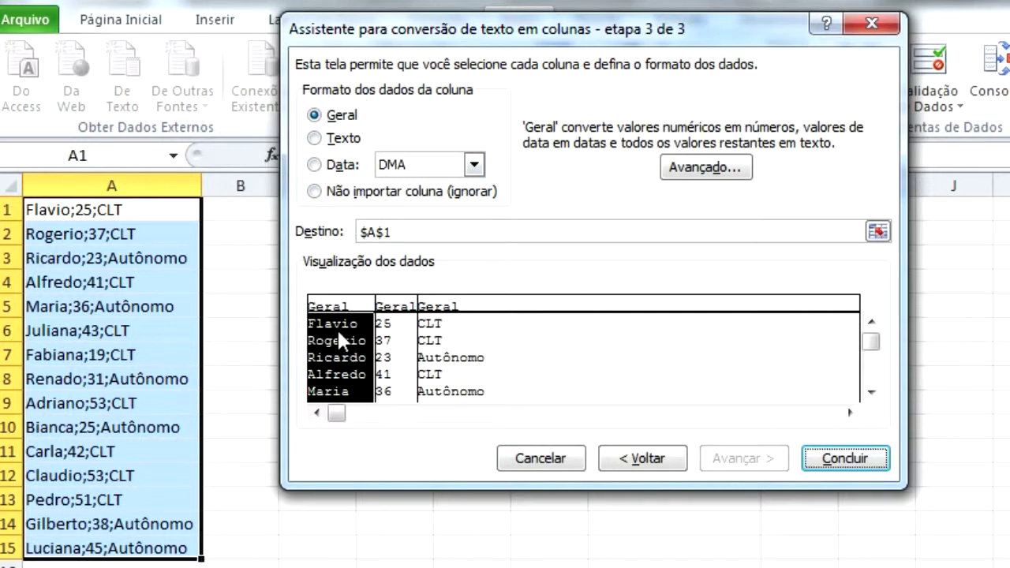
- Select the names, ages and contract columns in the step 3 preview to inspect each
click(389, 341)
click(442, 341)
click(344, 341)
click(433, 341)
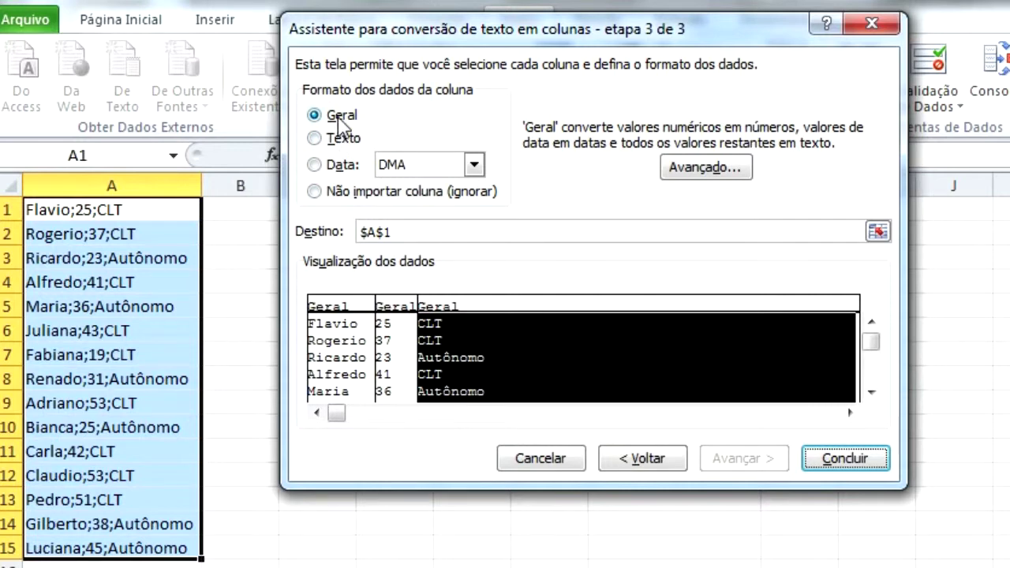
click(341, 348)
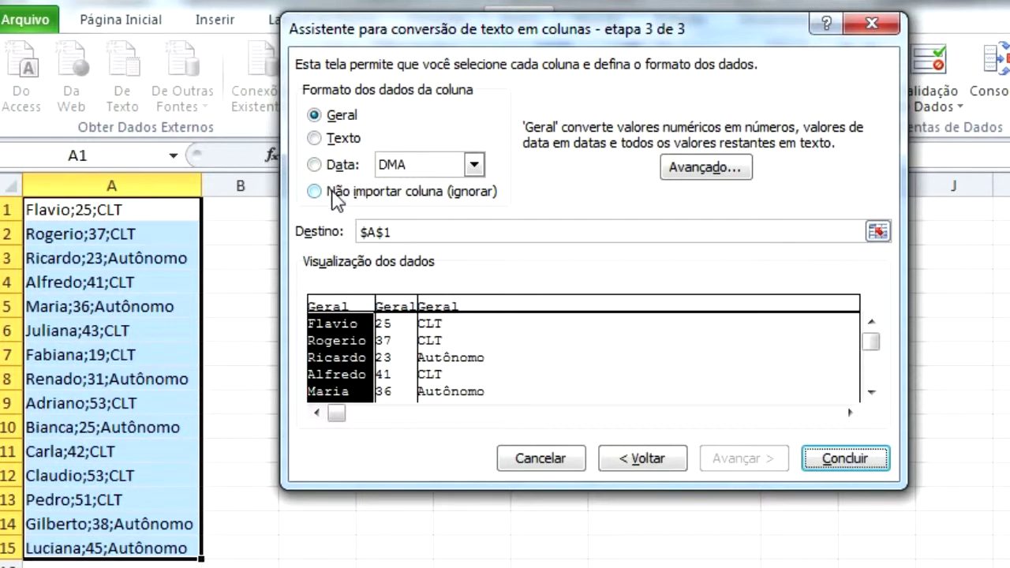
click(393, 341)
click(442, 344)
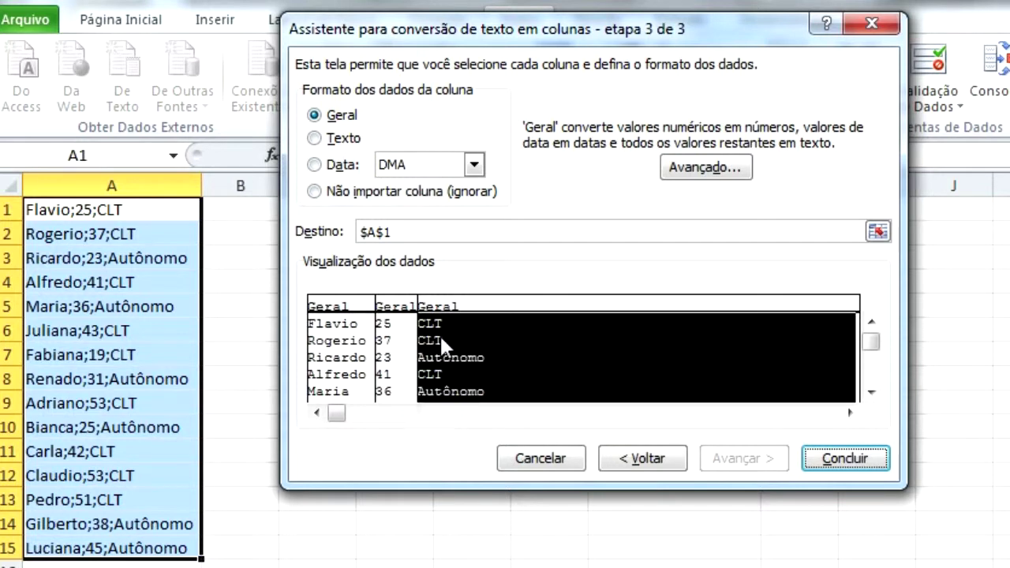
click(387, 345)
click(343, 347)
click(390, 347)
click(454, 347)
click(399, 332)
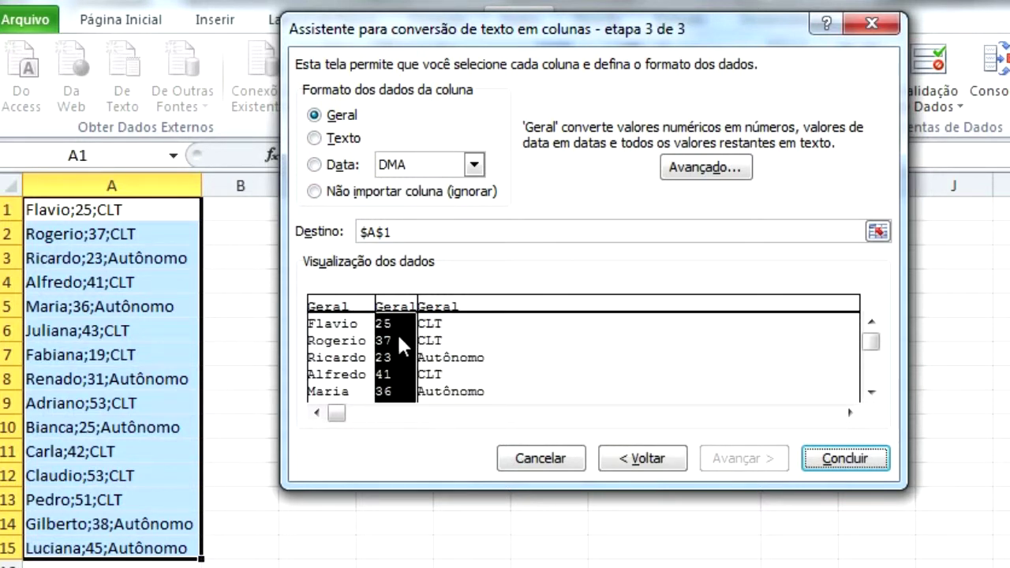
- Keep the ages column as Geral after trying Texto, finish the split, then undo it
click(338, 148)
click(330, 116)
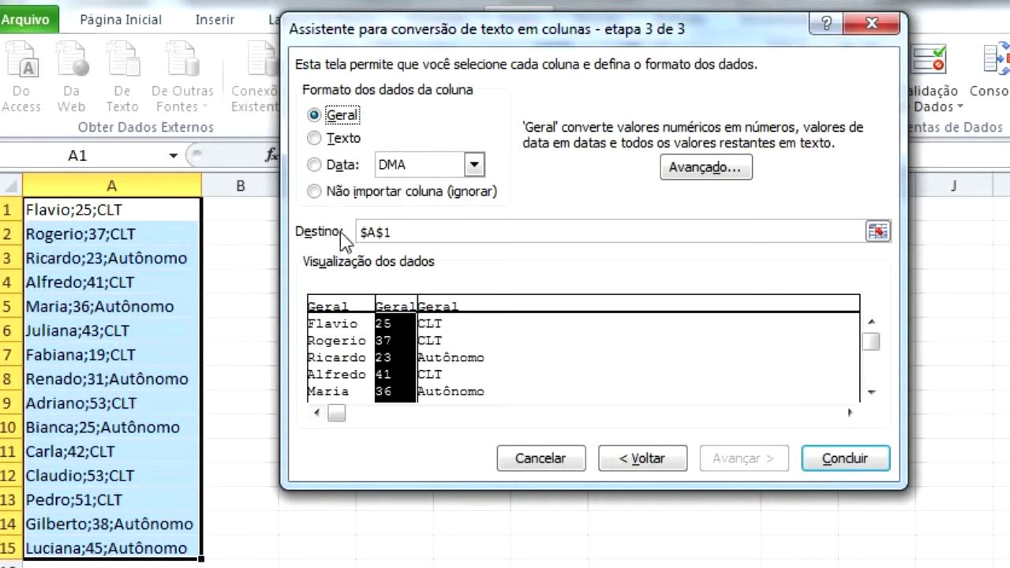
click(846, 461)
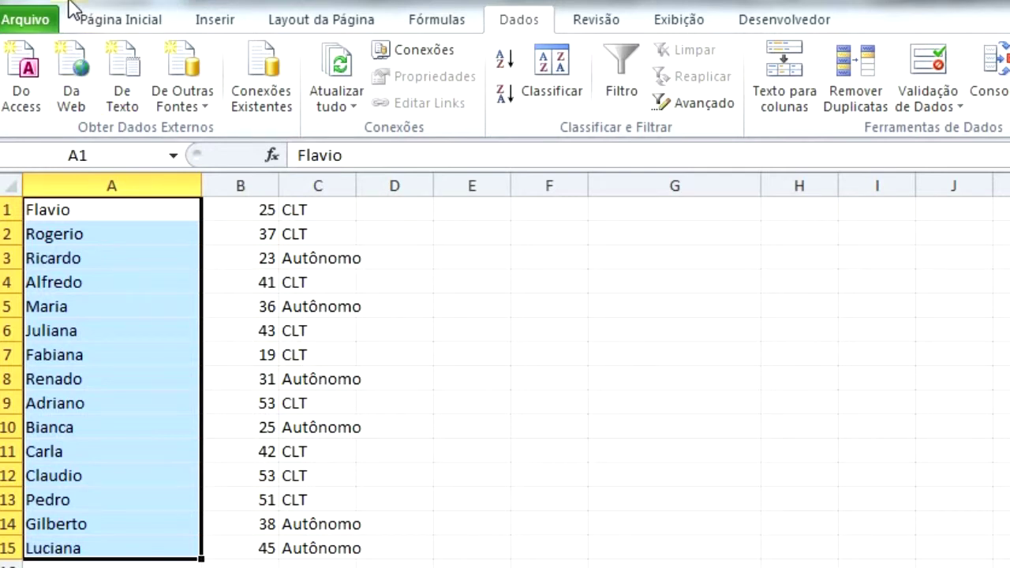
key(ctrl+z)
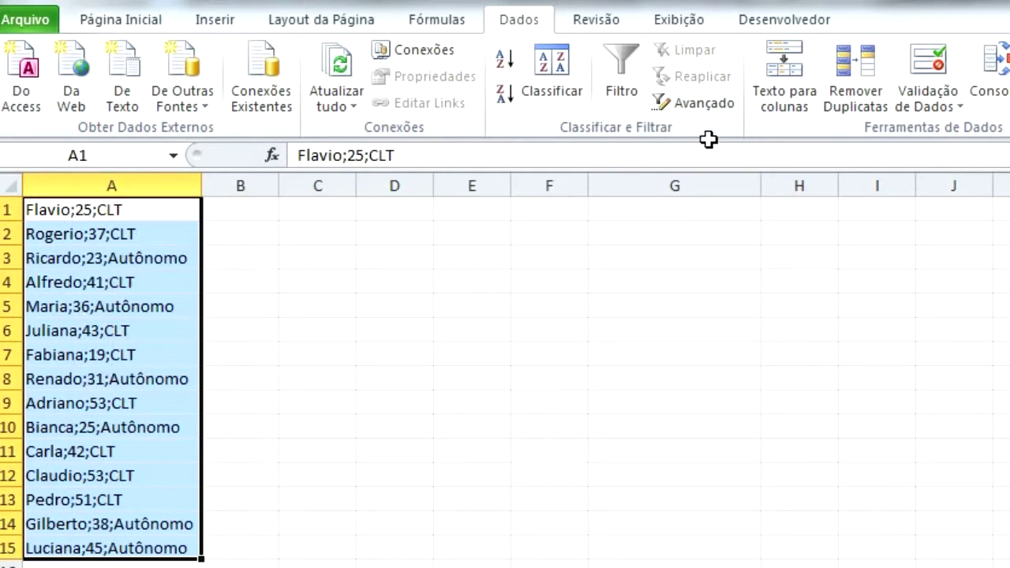
- Rerun Texto para colunas with the age column set to 'Não importar coluna (ignorar)'
click(793, 111)
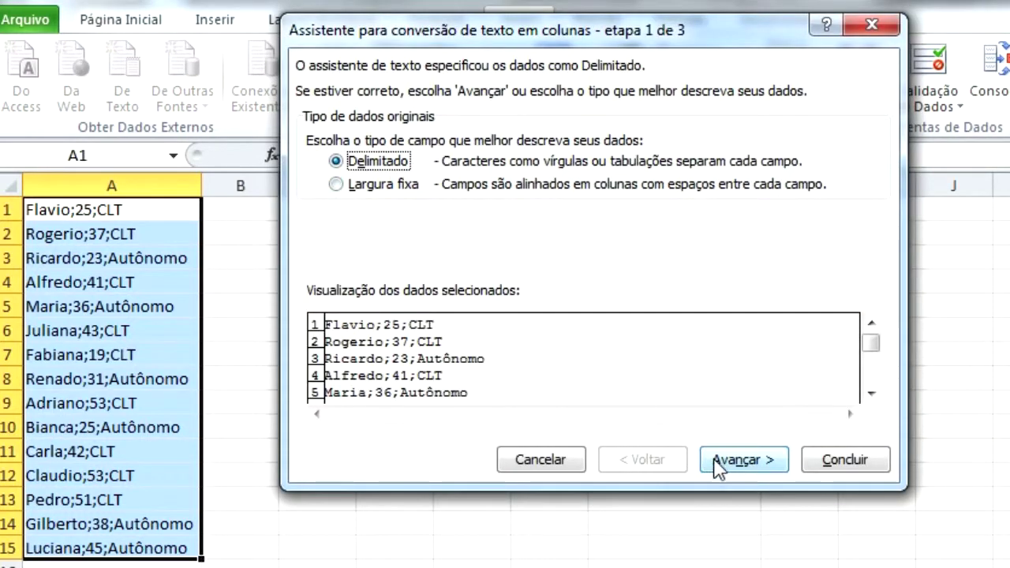
click(716, 460)
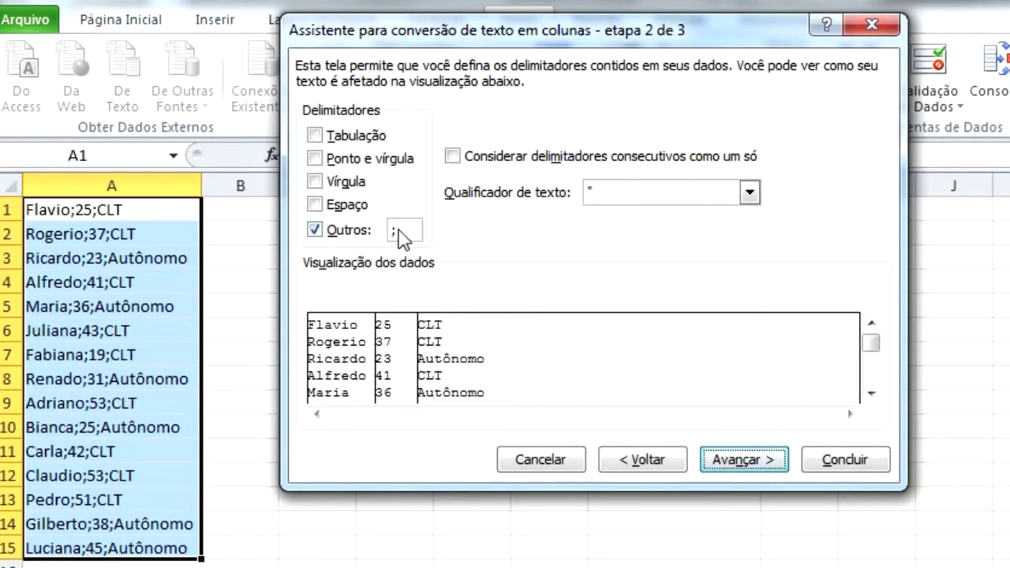
click(742, 474)
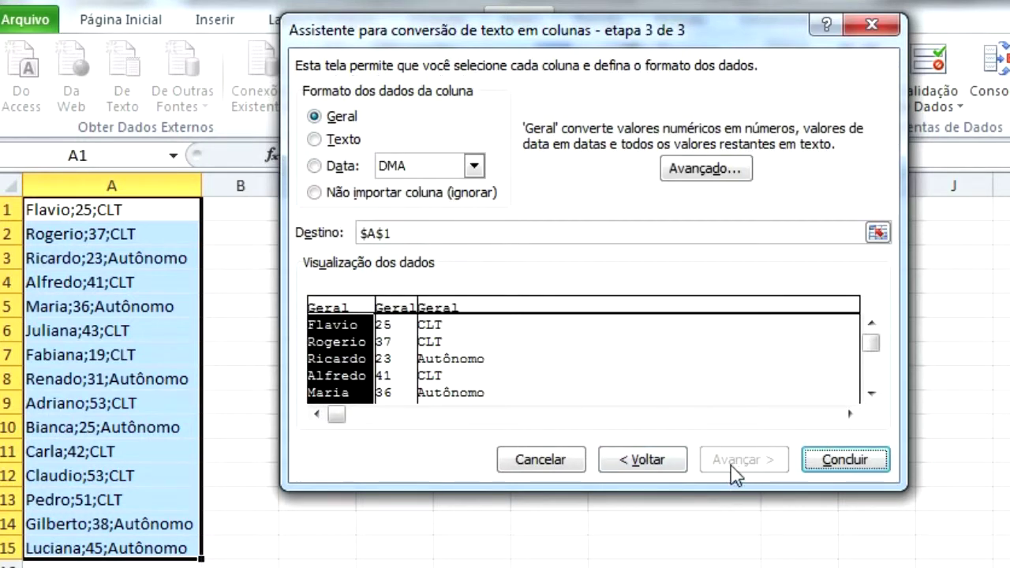
drag(447, 38, 434, 39)
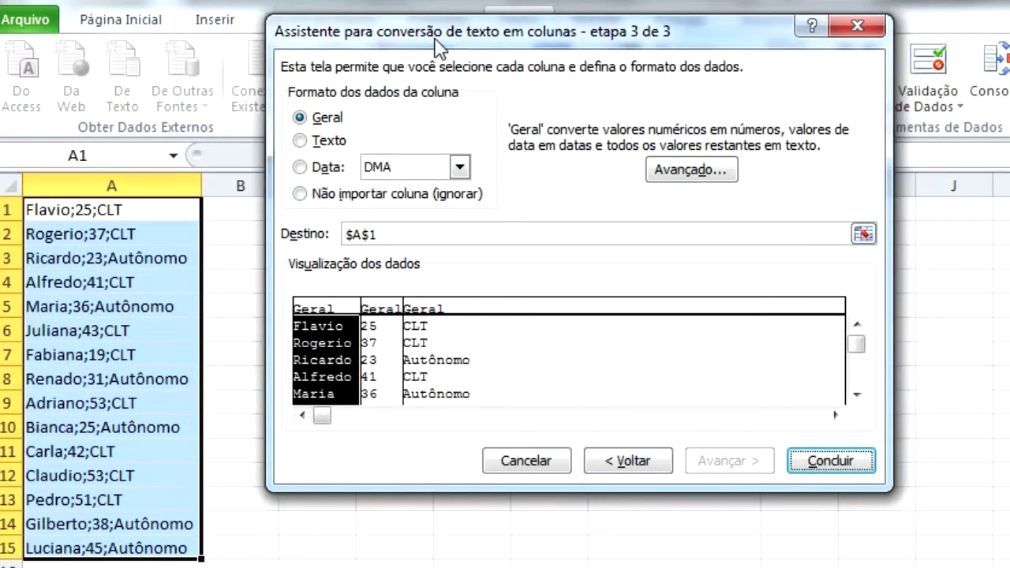
click(377, 346)
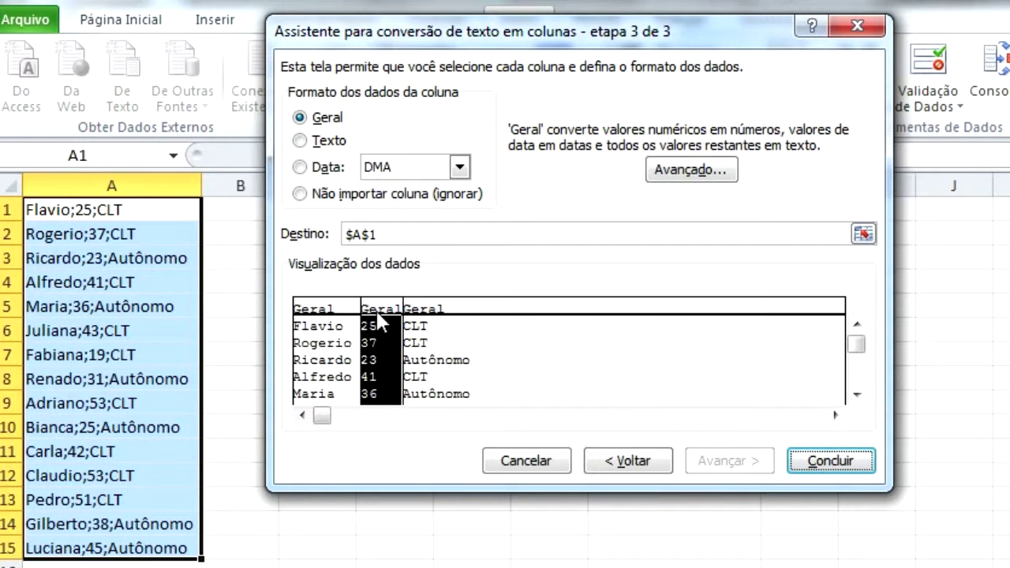
click(320, 197)
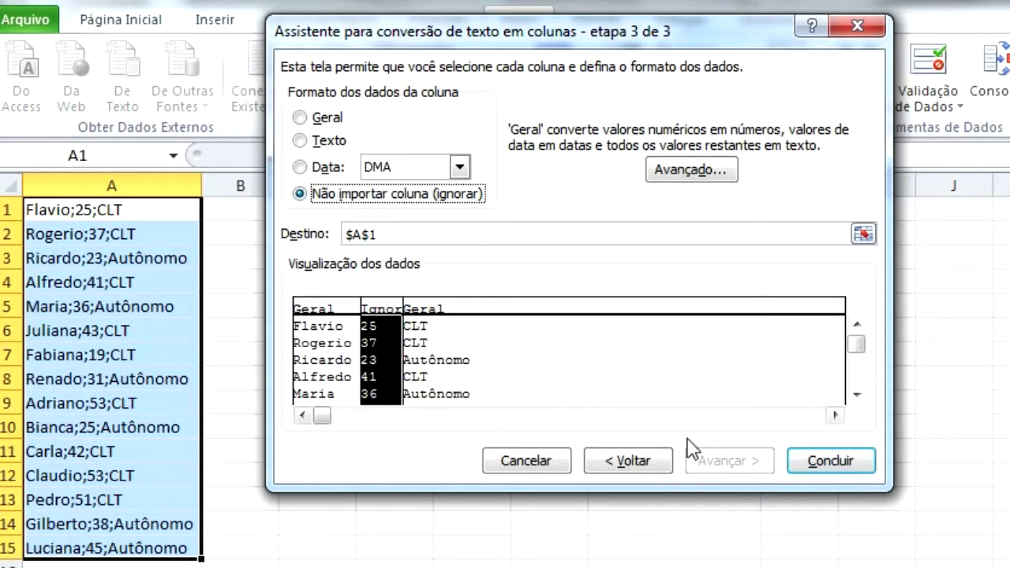
click(831, 463)
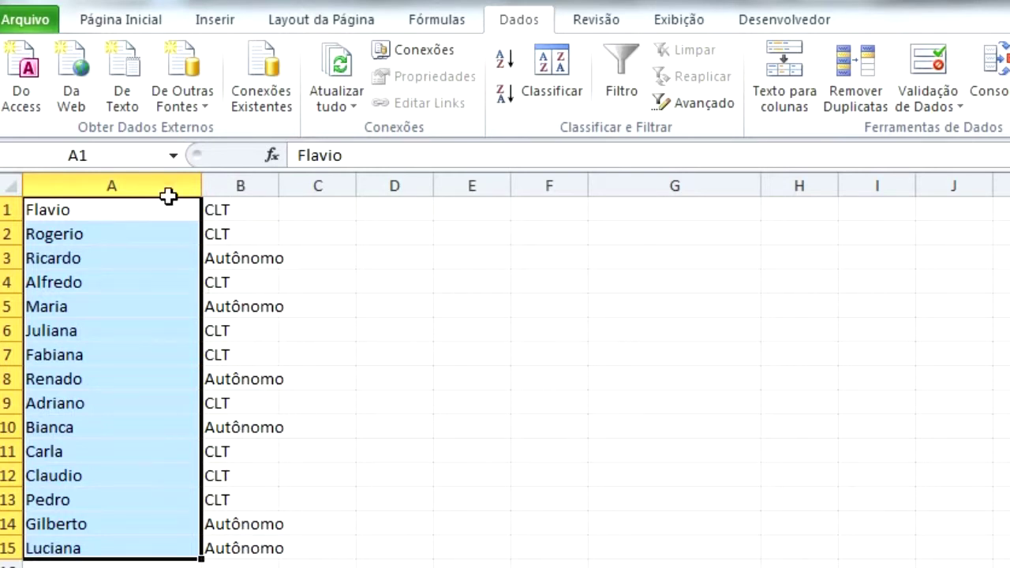
- Undo the split, fill B1:B15 with the numbers 1 to 15, and select A1:A15
click(70, 1)
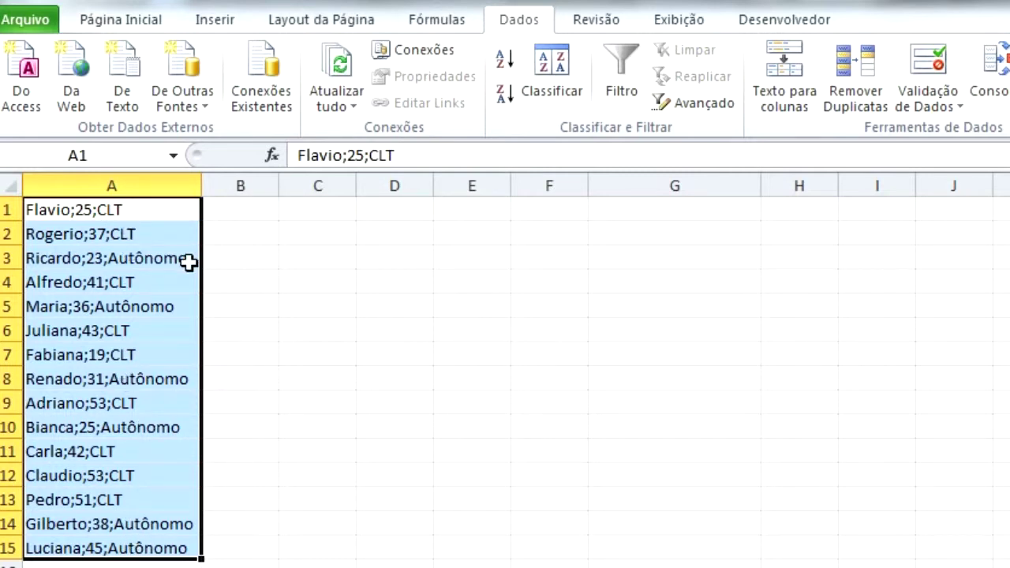
click(246, 212)
text(1)
key(Return)
text(2)
key(Return)
drag(245, 212, 272, 565)
drag(320, 427, 320, 408)
click(238, 301)
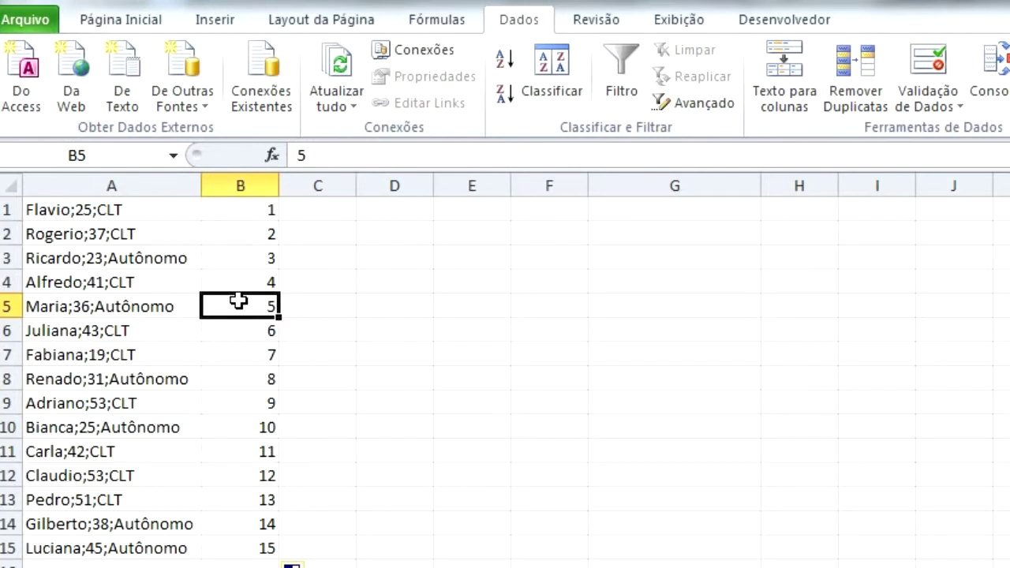
drag(105, 209, 114, 553)
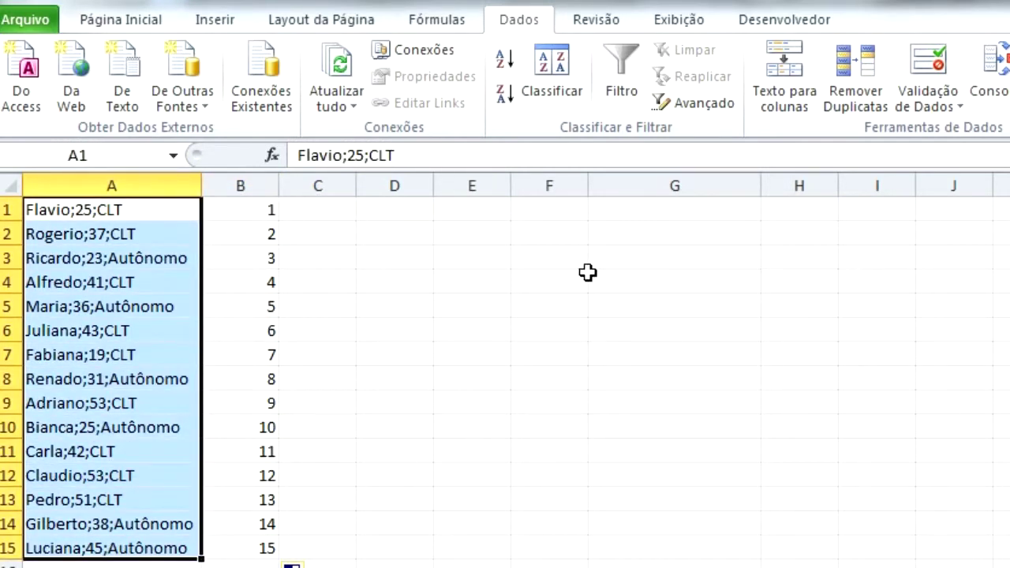
- Run Texto para colunas with default settings and accept replacing the numbers in column B
click(791, 113)
click(748, 461)
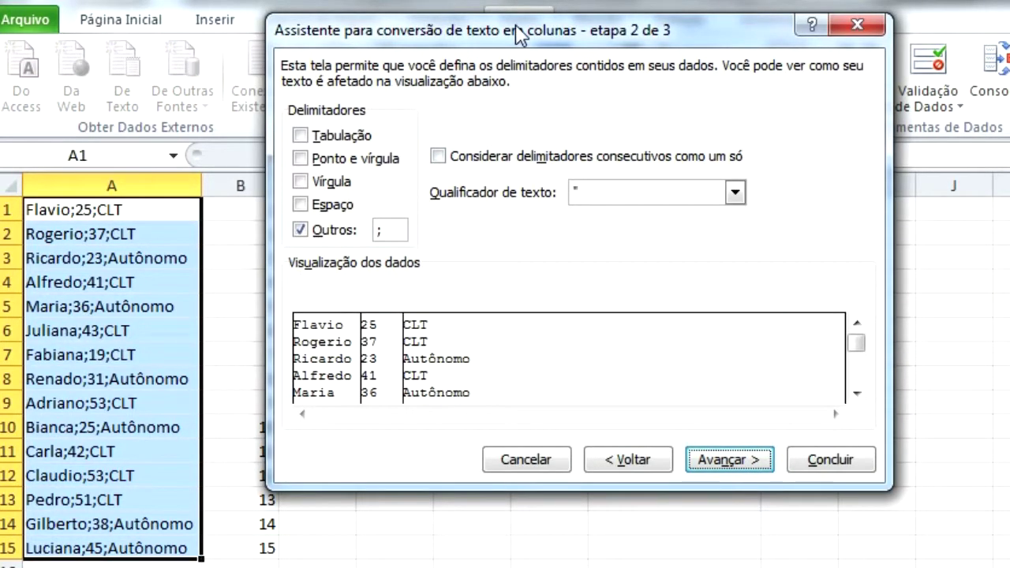
drag(521, 30, 626, 26)
click(828, 466)
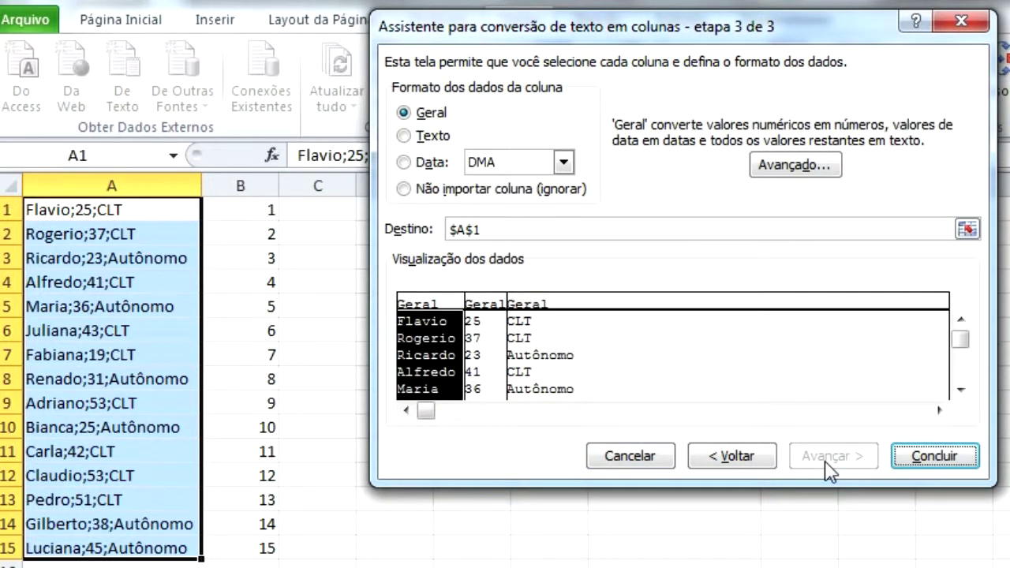
click(939, 458)
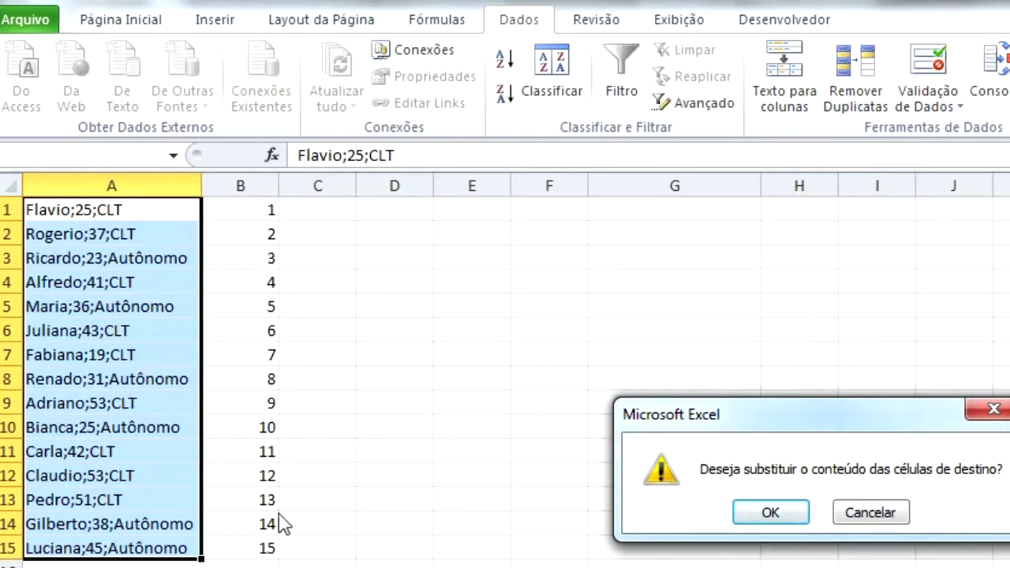
click(749, 517)
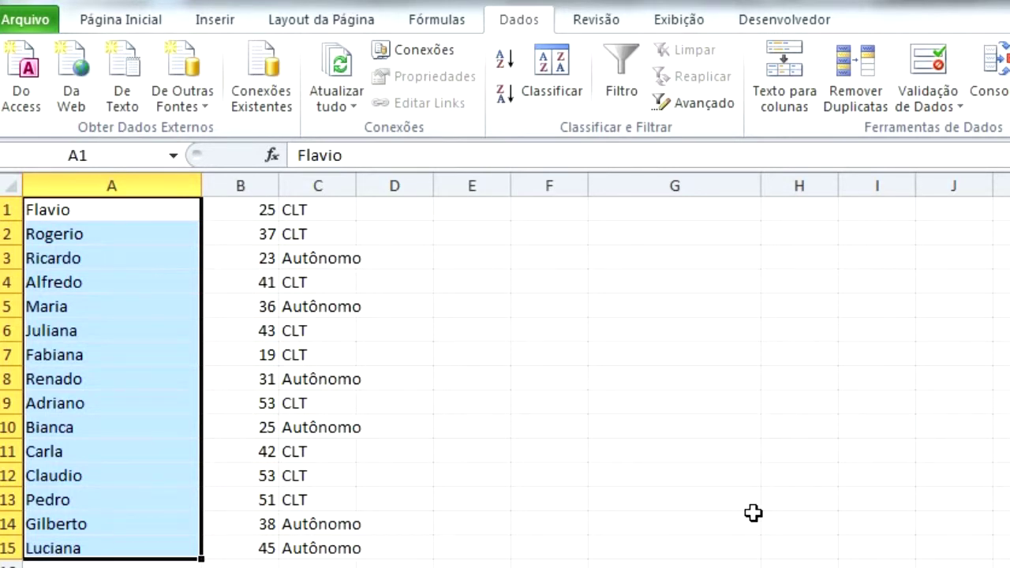
- Undo the split and move the numbers 1–15 from B1:B15 to C1:C15
click(68, 2)
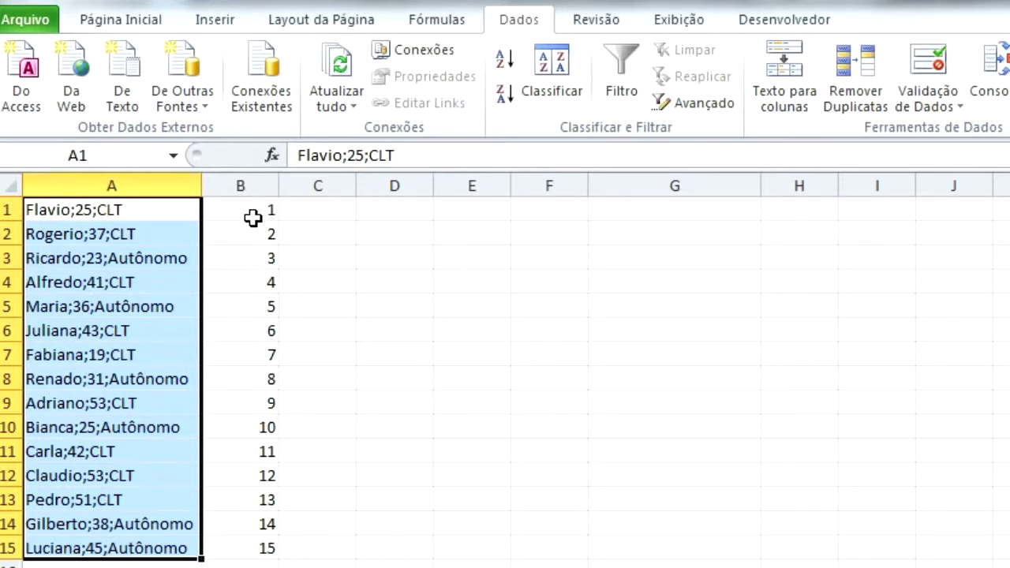
drag(253, 214, 298, 553)
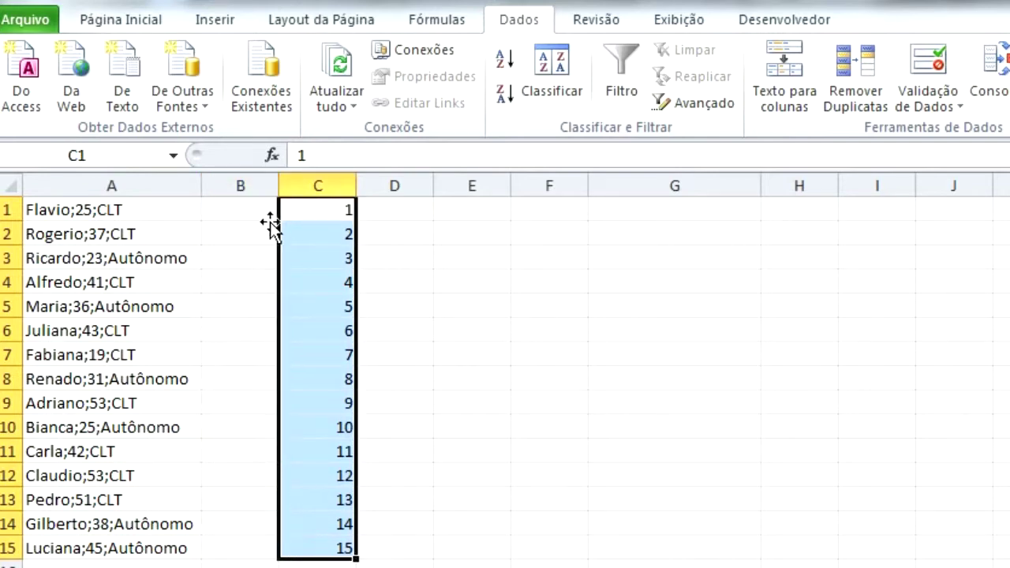
click(123, 210)
- Split A1:A15 again, setting the age column to Não importar coluna
drag(122, 209, 146, 544)
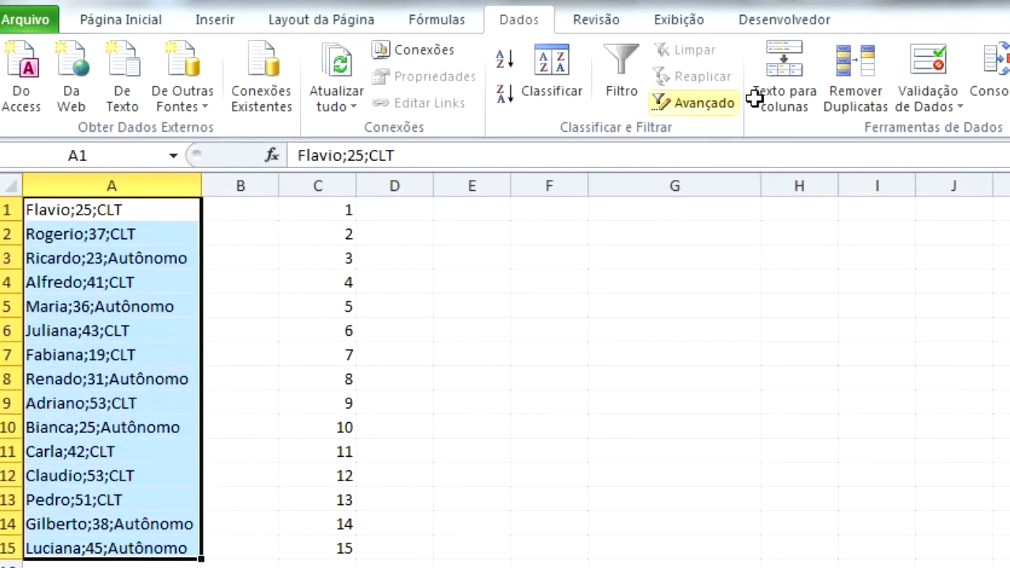
click(784, 79)
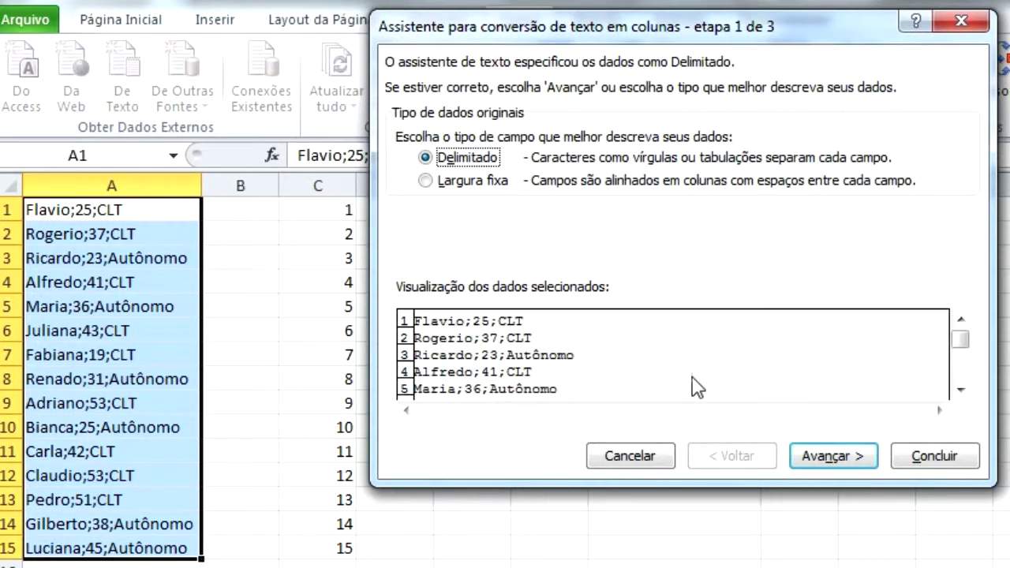
click(832, 457)
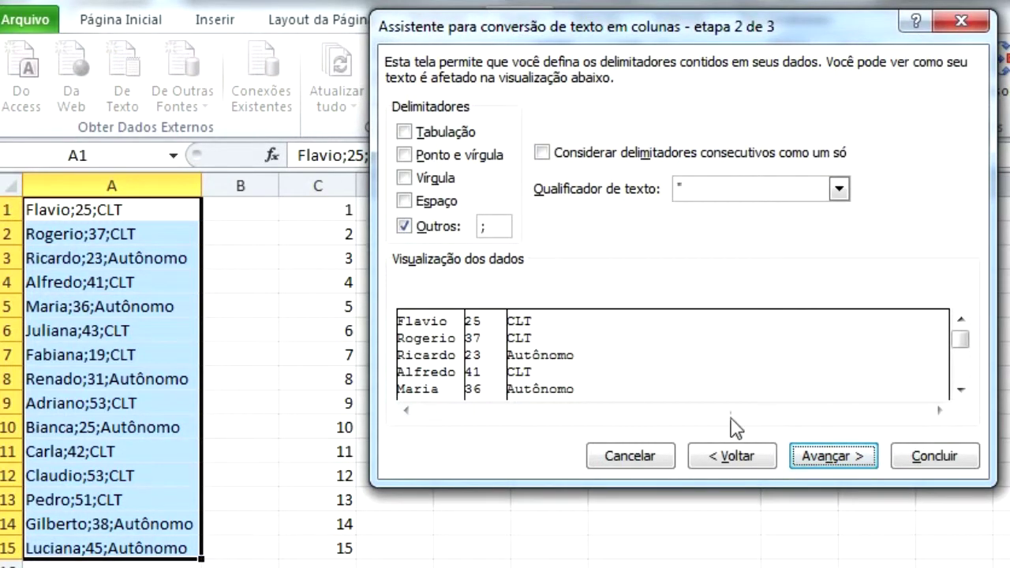
click(835, 464)
click(485, 332)
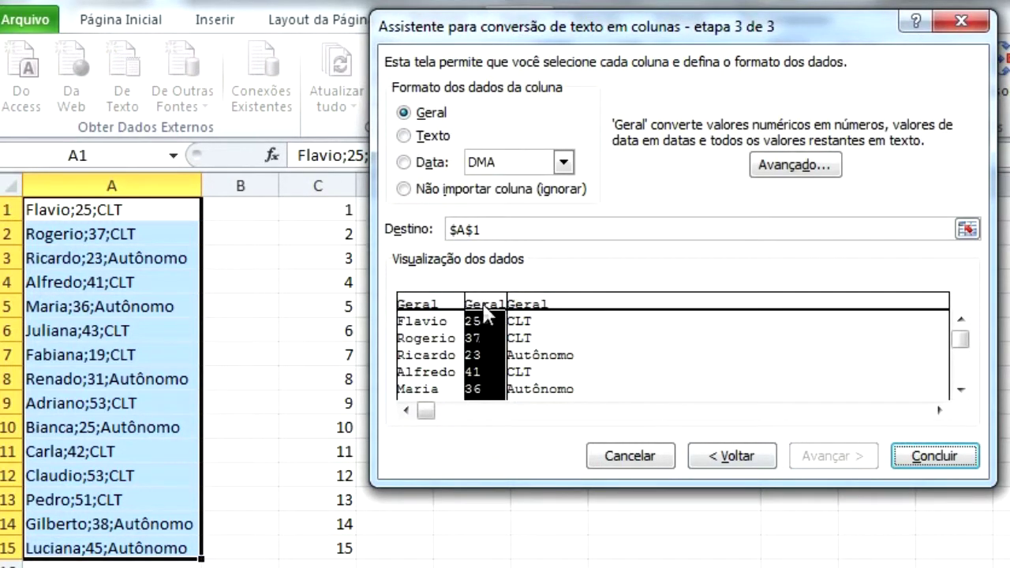
click(452, 191)
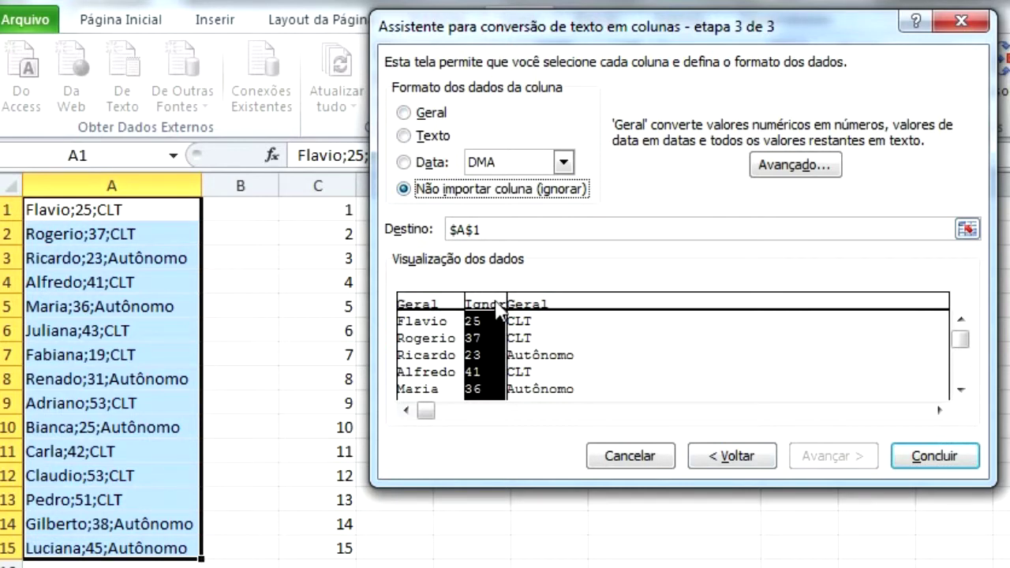
click(914, 460)
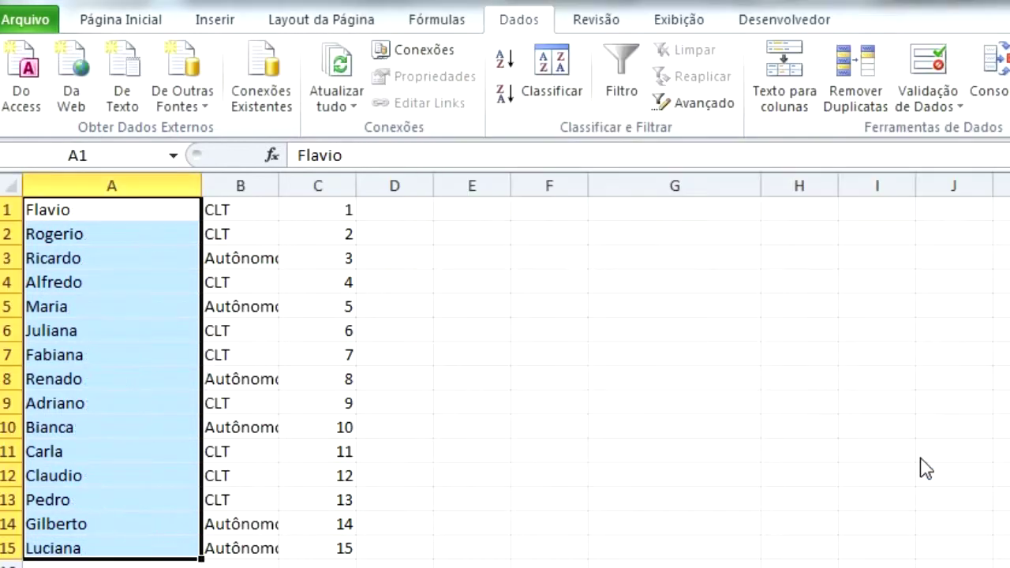
- Check the numbers kept in column C and review the split table A1:C15
drag(339, 206, 337, 546)
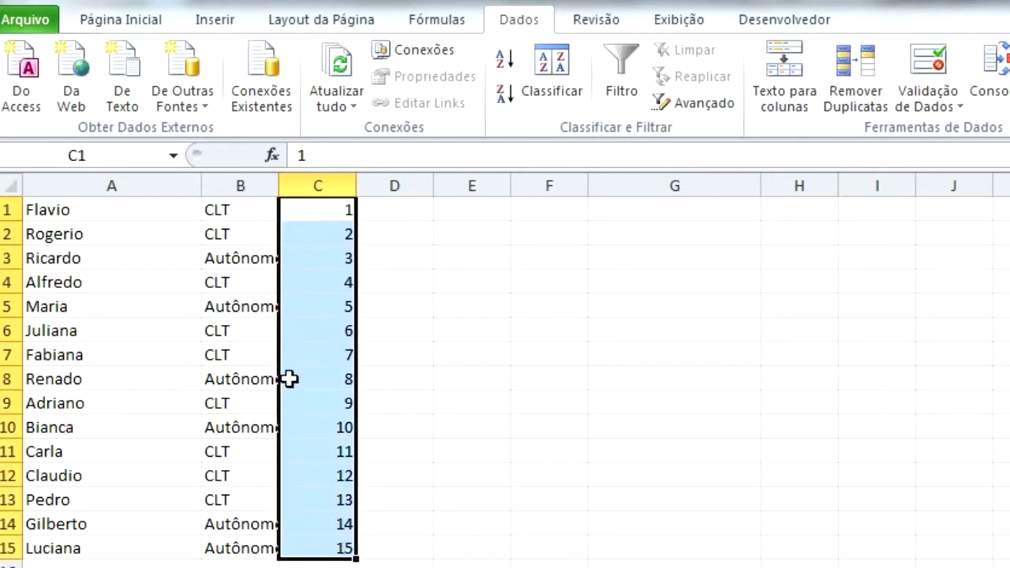
drag(45, 214, 311, 553)
click(446, 444)
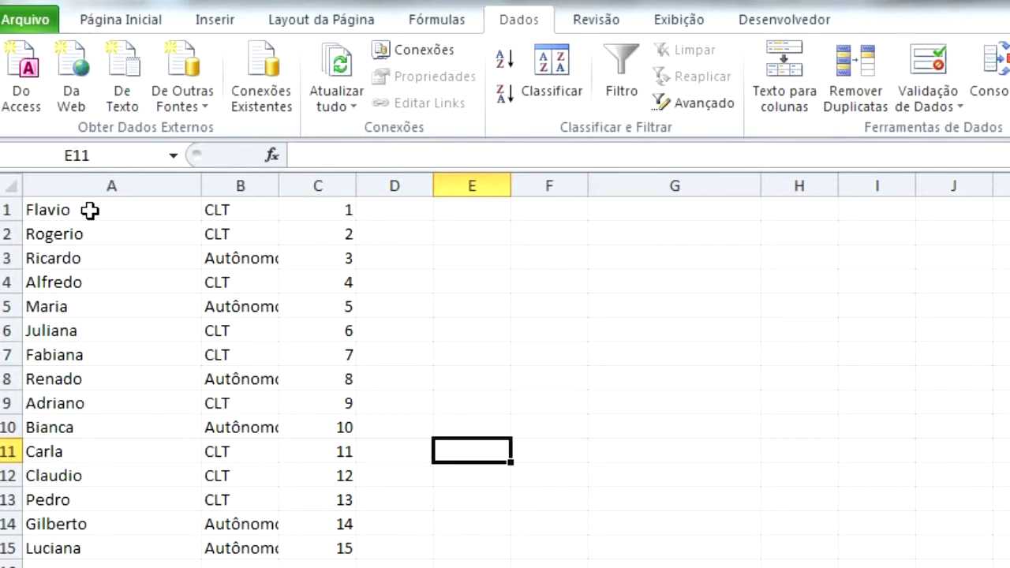
click(90, 210)
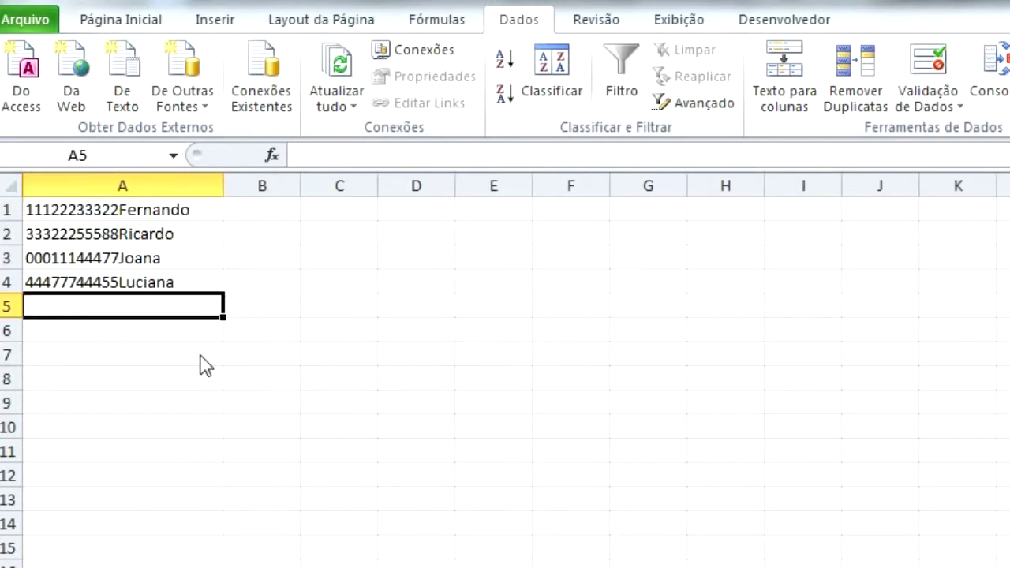
- Widen column A and select the four ID-and-name entries in A1:A4
drag(224, 189, 184, 272)
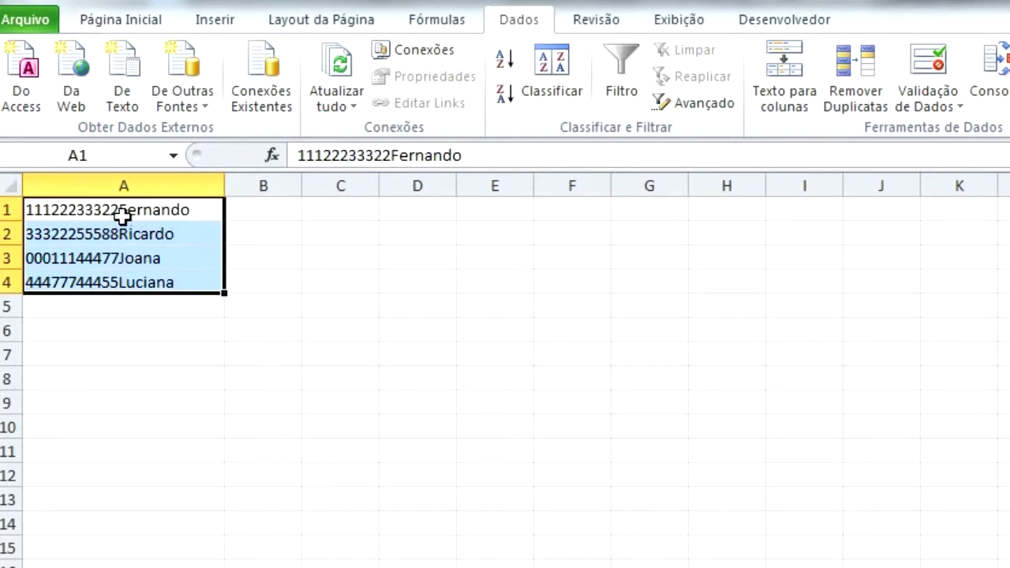
click(164, 243)
drag(168, 203, 169, 276)
click(173, 209)
drag(174, 210, 175, 273)
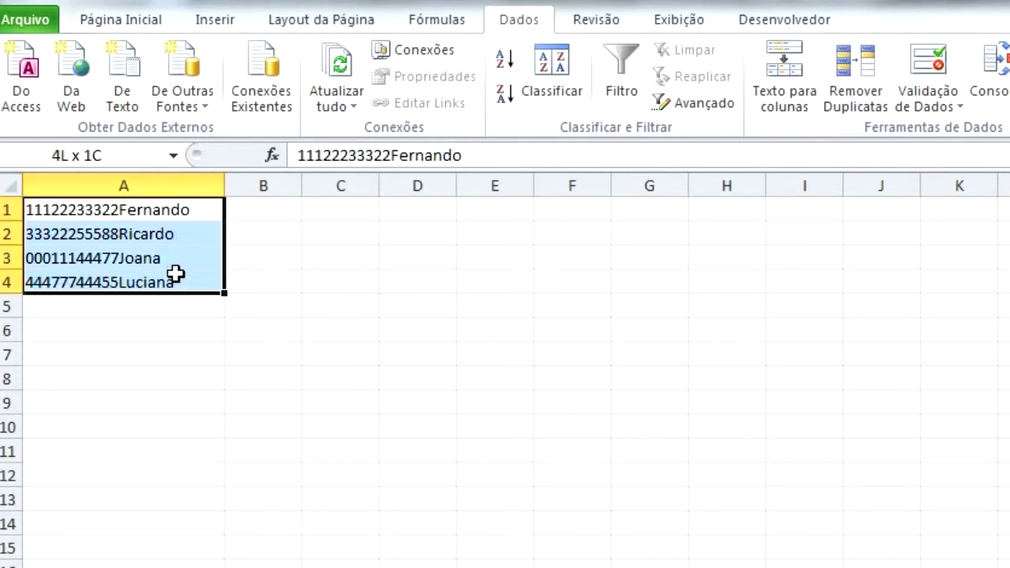
click(169, 299)
drag(165, 219, 165, 278)
- Launch Texto para colunas and choose Largura fixa as the data type
click(797, 93)
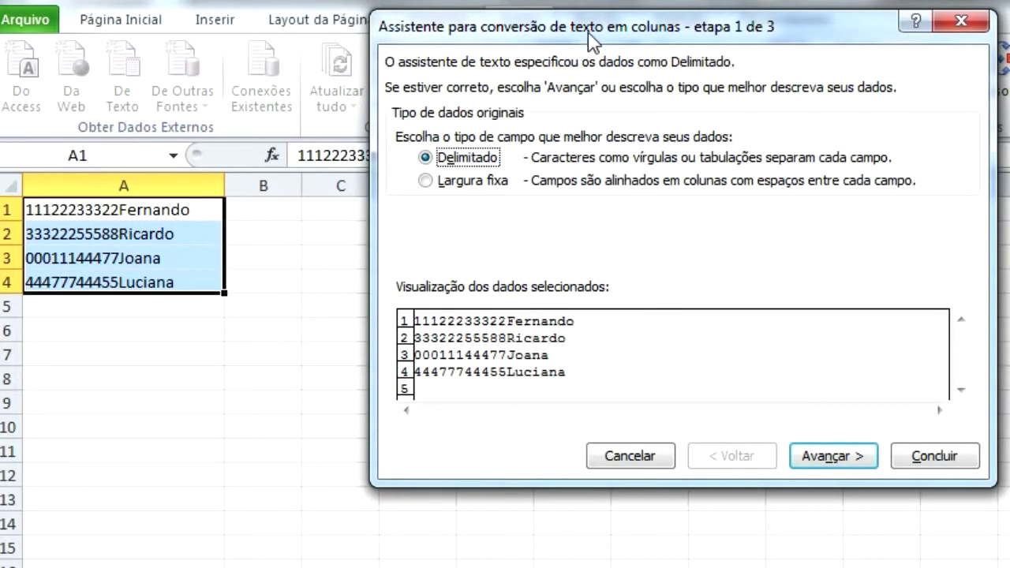
drag(588, 32, 528, 29)
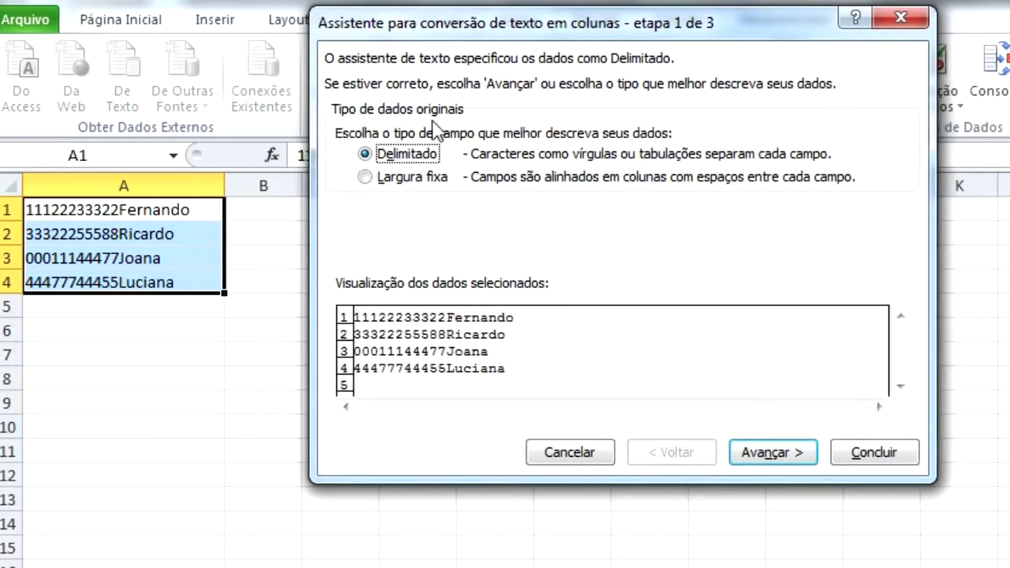
click(390, 178)
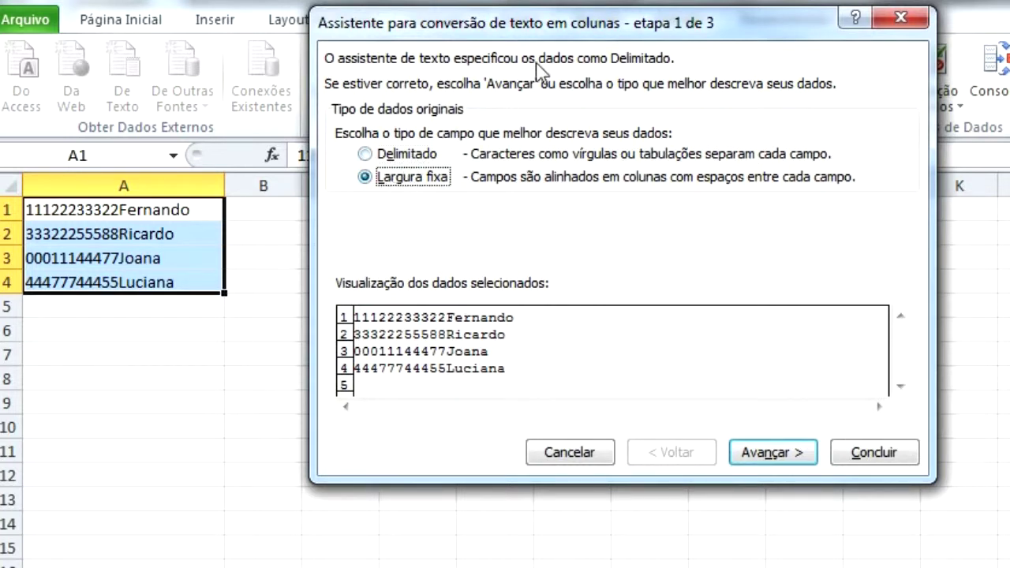
drag(552, 30, 533, 6)
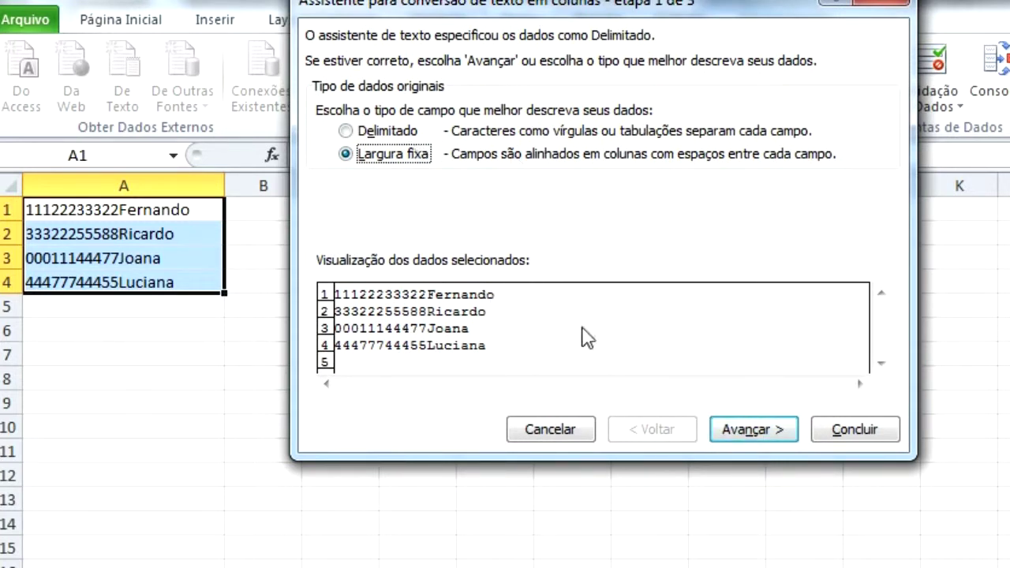
- In fixed-width mode, set a single column break just after the 11-digit IDs
click(754, 431)
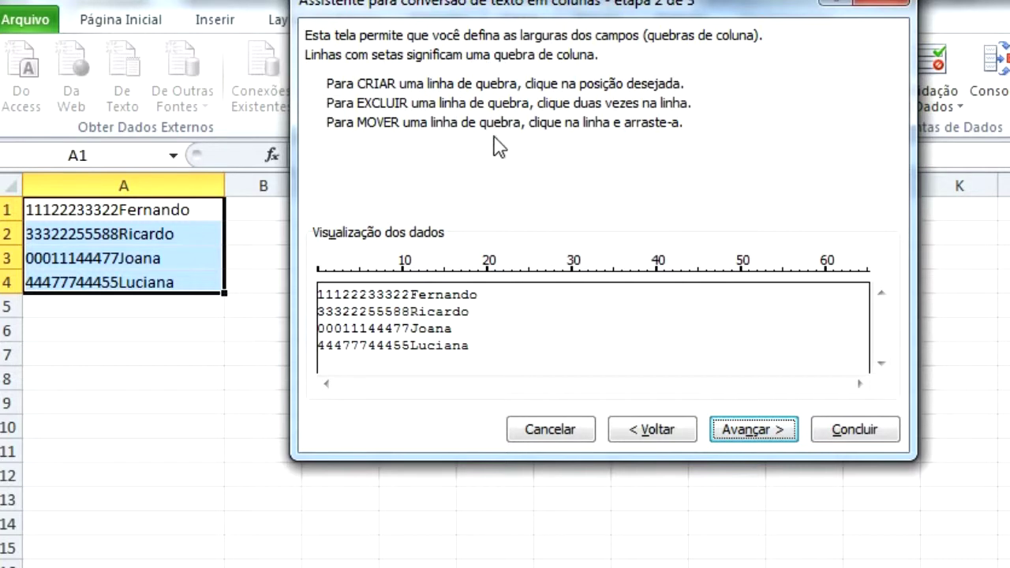
click(488, 296)
click(555, 304)
double_click(556, 304)
click(574, 300)
double_click(575, 306)
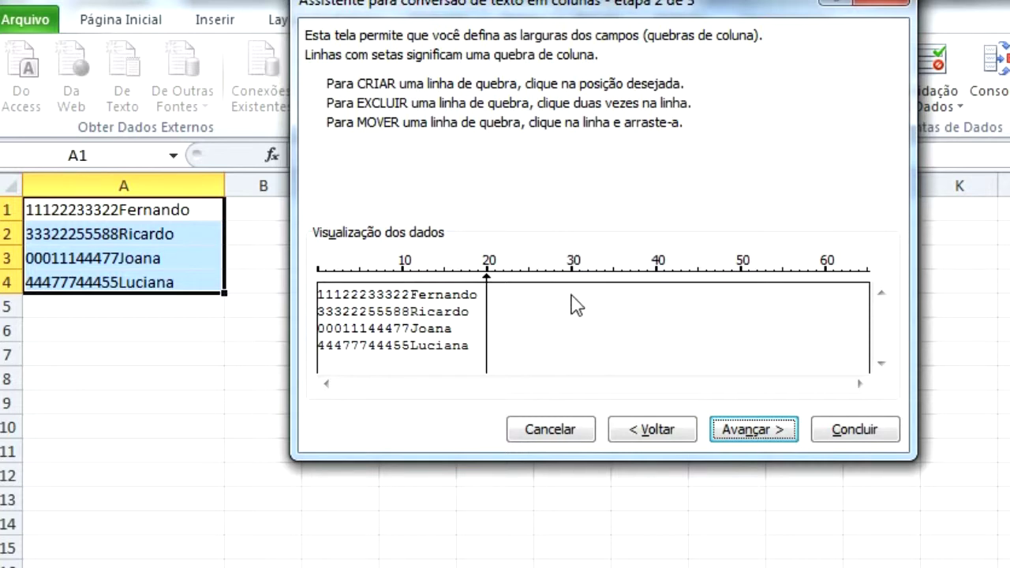
double_click(487, 306)
click(488, 306)
drag(489, 304, 410, 307)
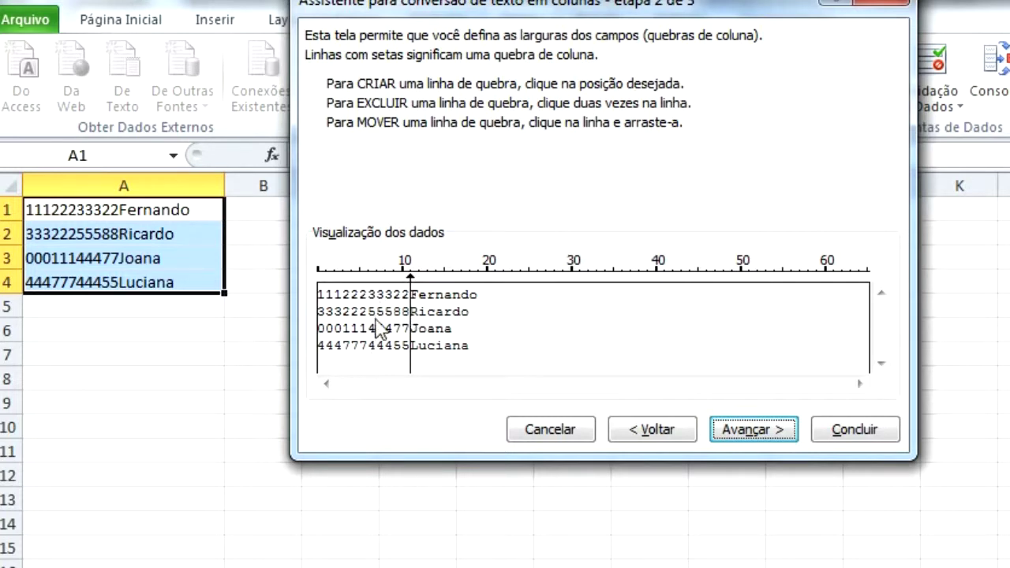
- Leave both preview columns in Geral format and finish the split
click(751, 437)
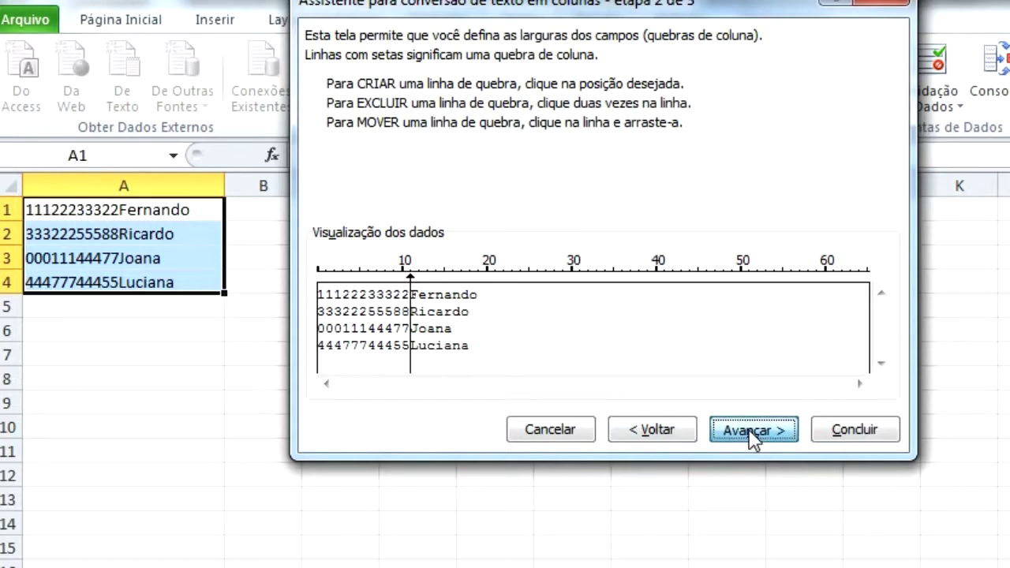
click(462, 323)
click(373, 327)
click(415, 325)
click(404, 327)
click(433, 330)
click(397, 329)
click(477, 319)
click(393, 328)
click(450, 315)
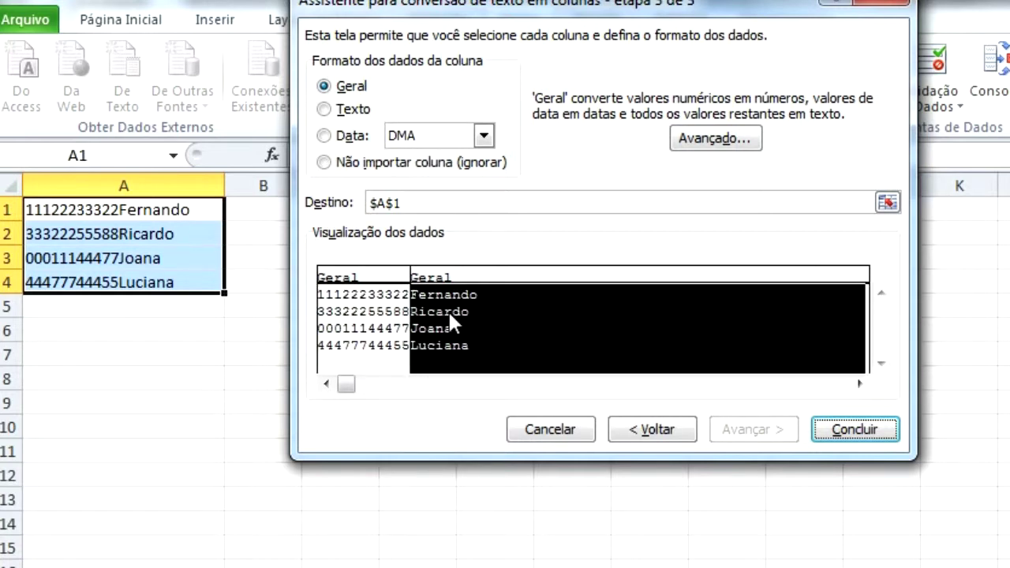
click(370, 311)
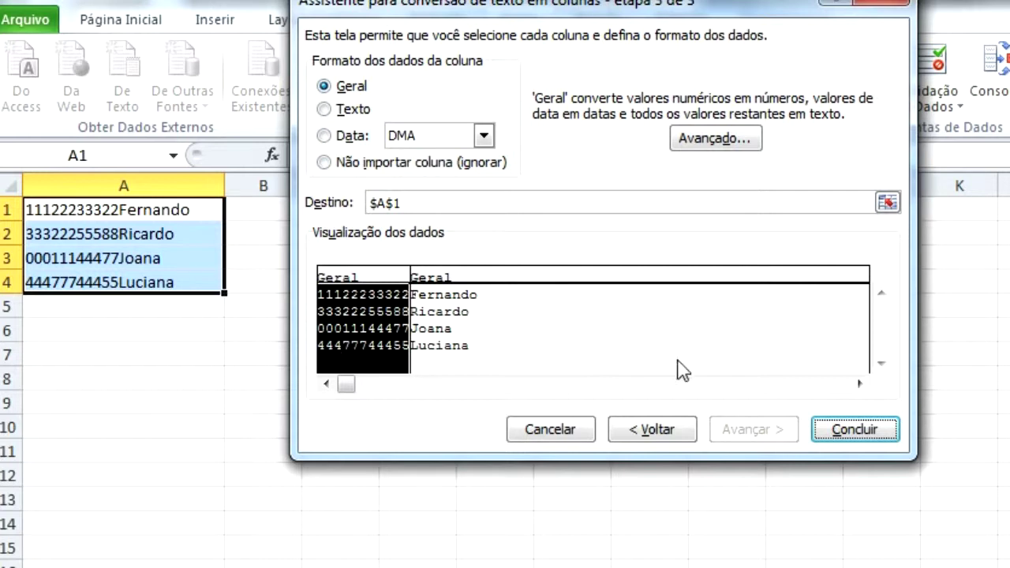
click(857, 442)
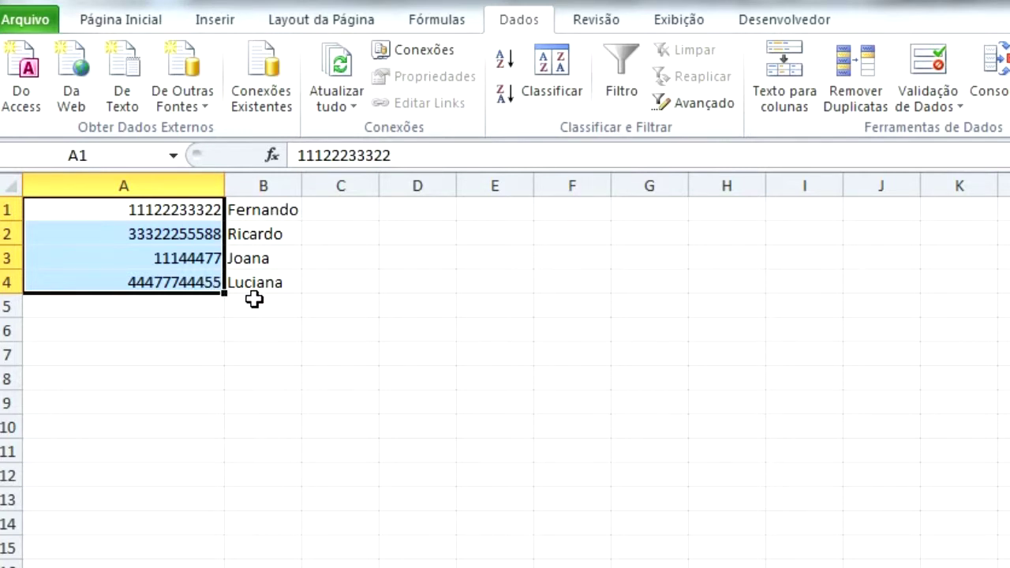
- Undo the split and restart Text to Columns with a fixed-width break after the IDs
click(61, 2)
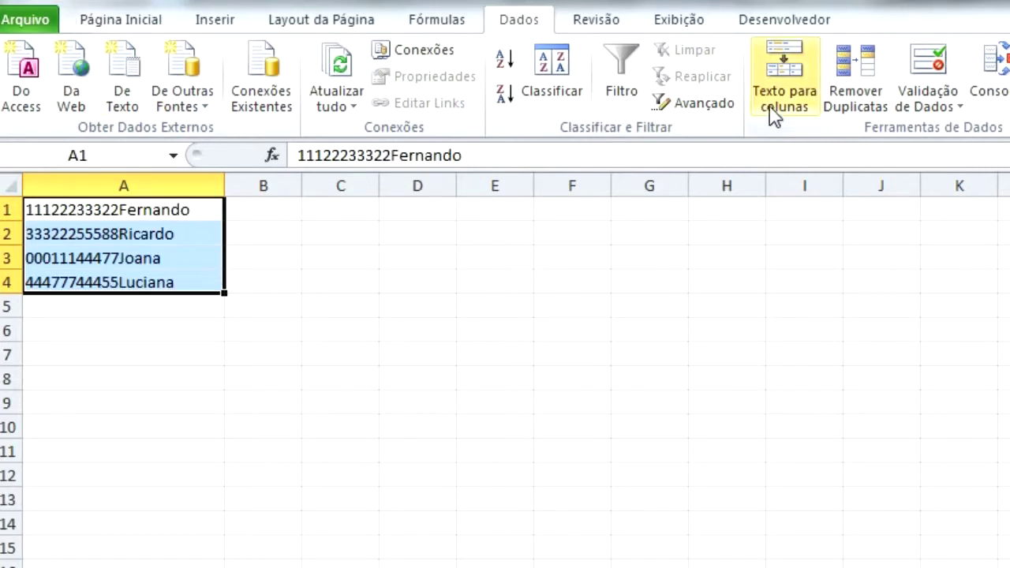
click(776, 112)
click(412, 159)
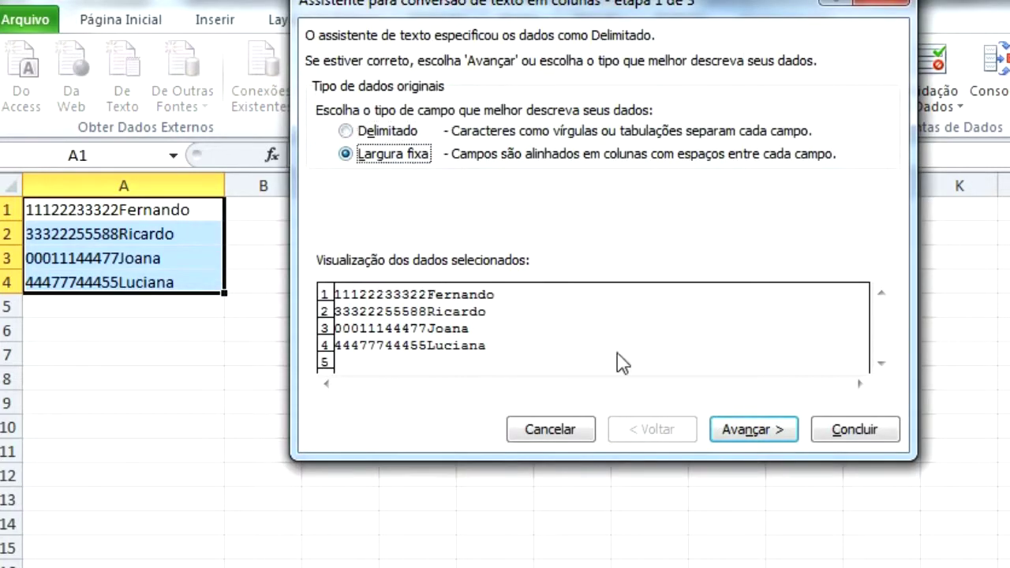
click(749, 429)
click(410, 305)
- Set the ID column to Texto format and finish the split
click(751, 431)
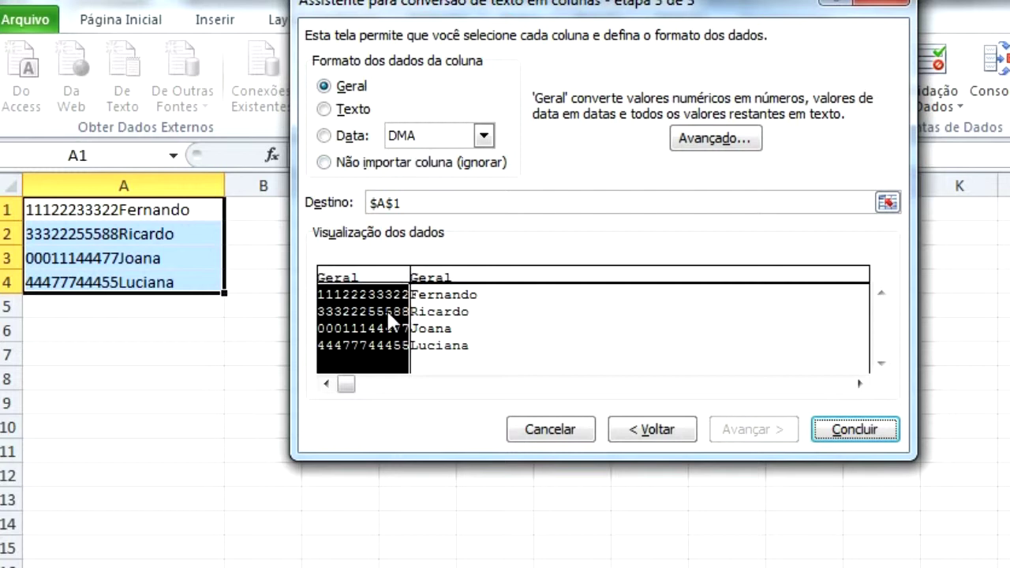
click(339, 110)
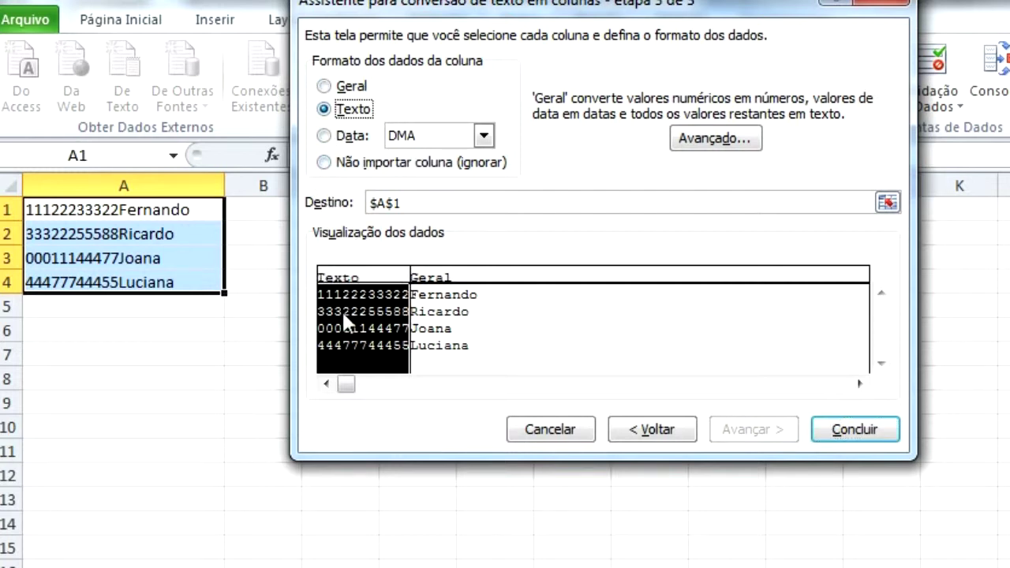
click(854, 432)
click(488, 337)
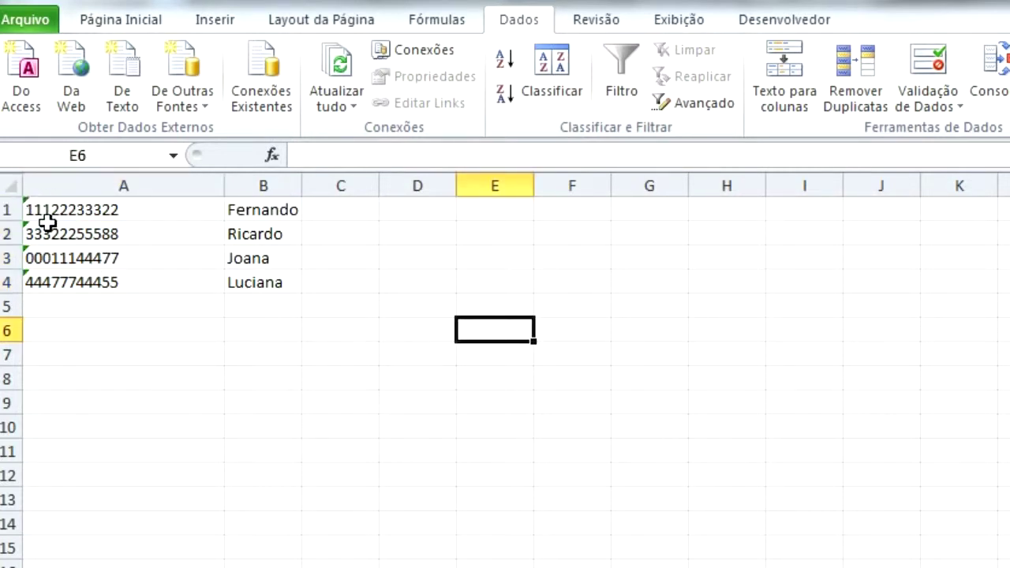
- Inspect the number-stored-as-text warning options on cell A4
click(80, 278)
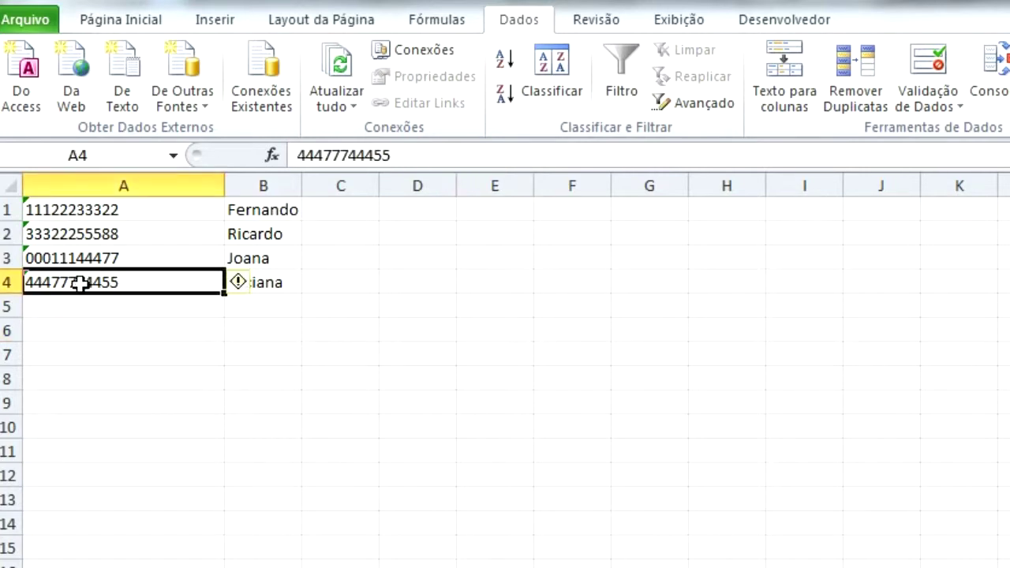
click(241, 286)
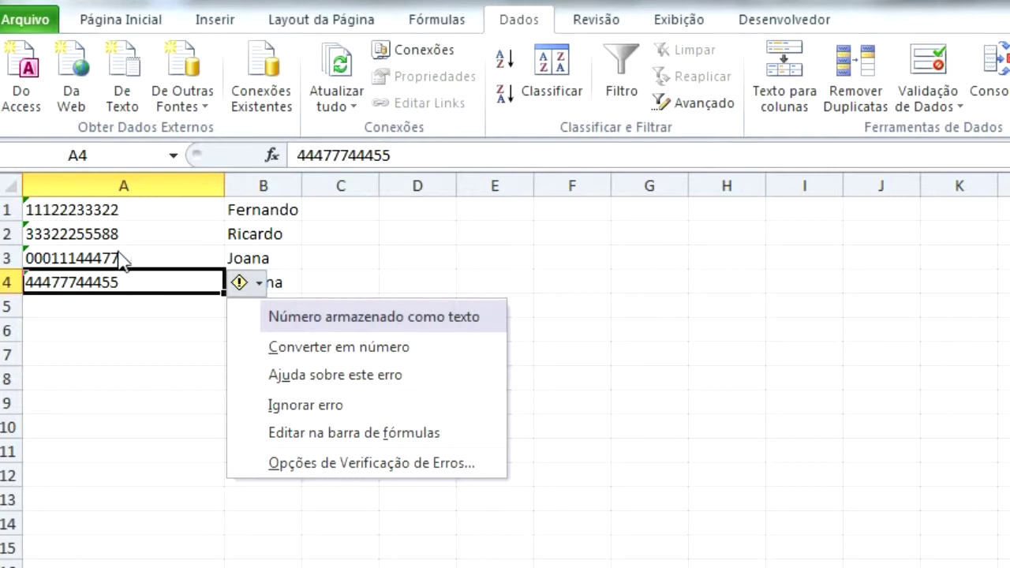
click(151, 307)
- Select A1:A4 and undo the split with Ctrl+Z
drag(143, 210, 176, 276)
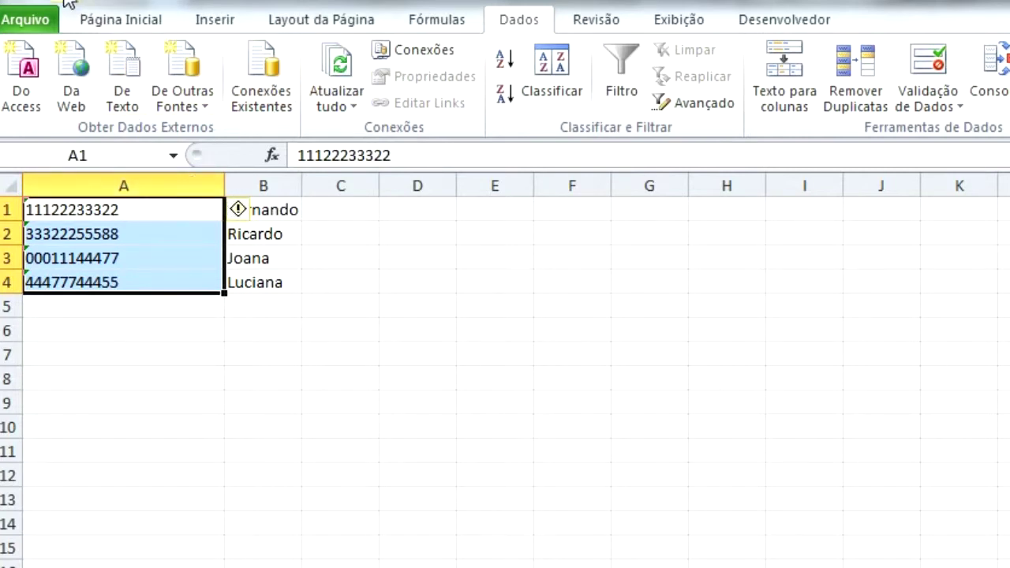
key(ctrl+z)
click(81, 307)
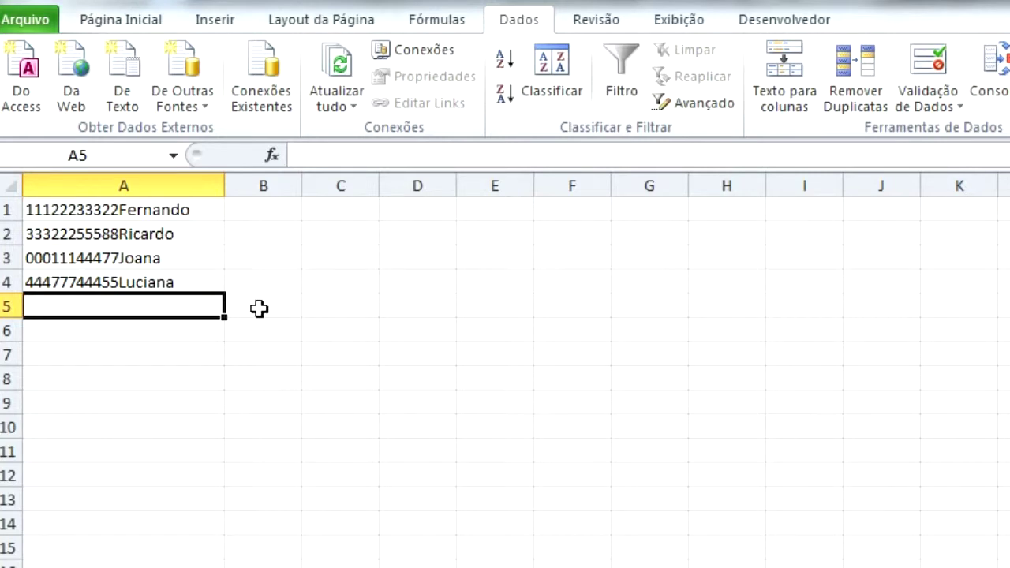
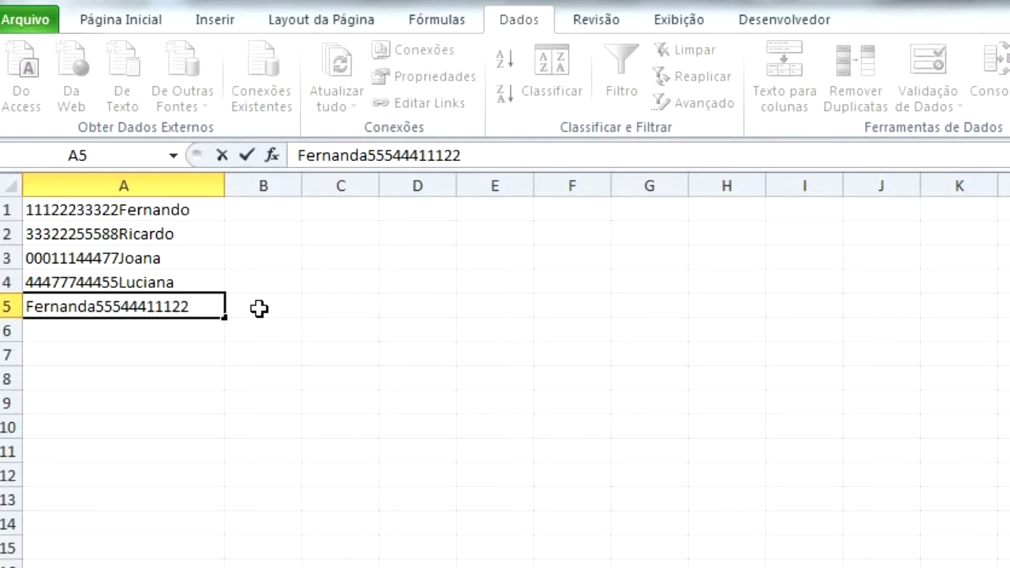
- Enter a person's name followed by 555444 in A5, then select A1:A5
key(Return)
key(Up)
drag(192, 209, 194, 302)
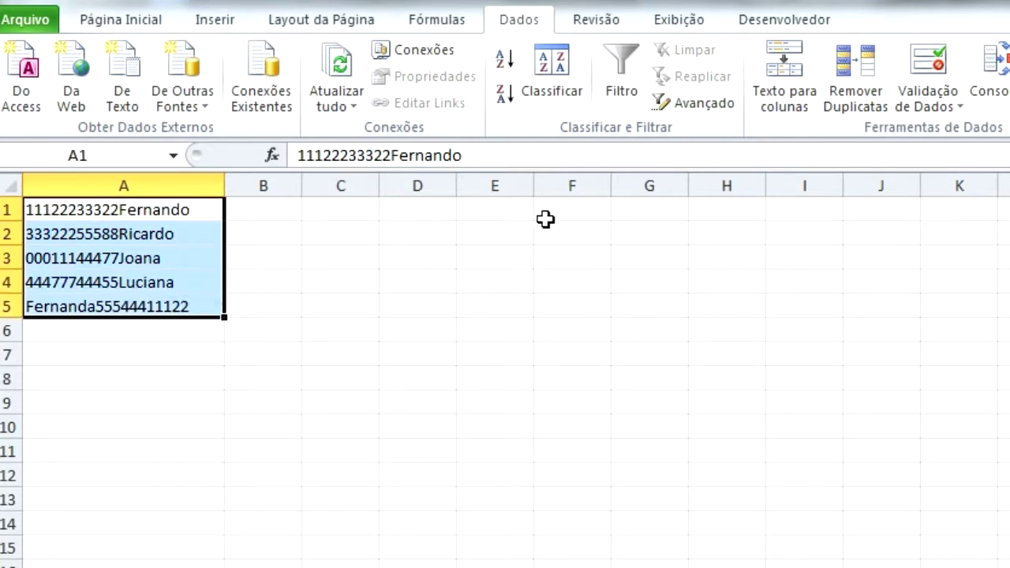
- Split A1:A5 at a fixed break after 11 characters, with the first column as Texto
click(776, 102)
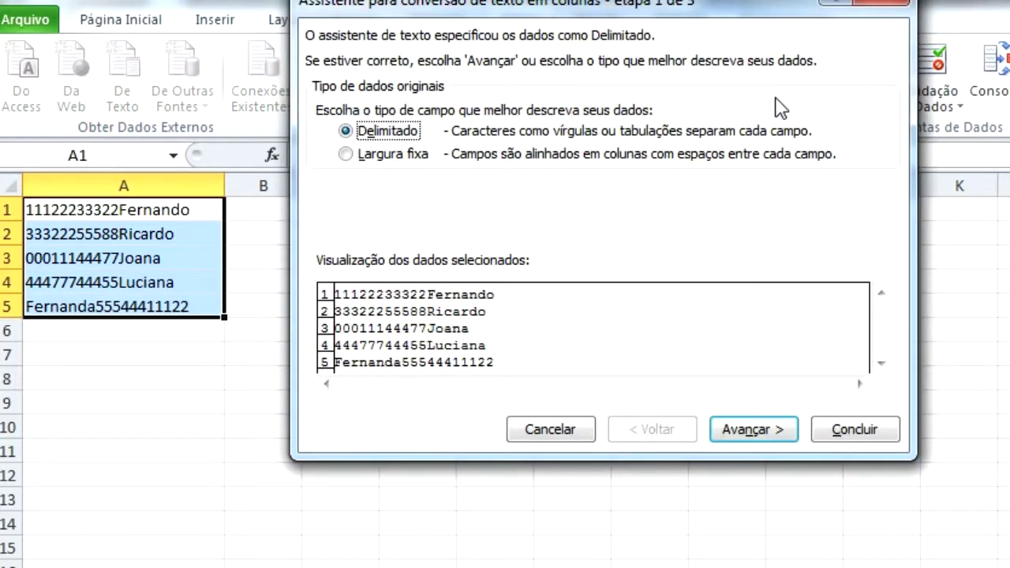
click(388, 158)
click(754, 430)
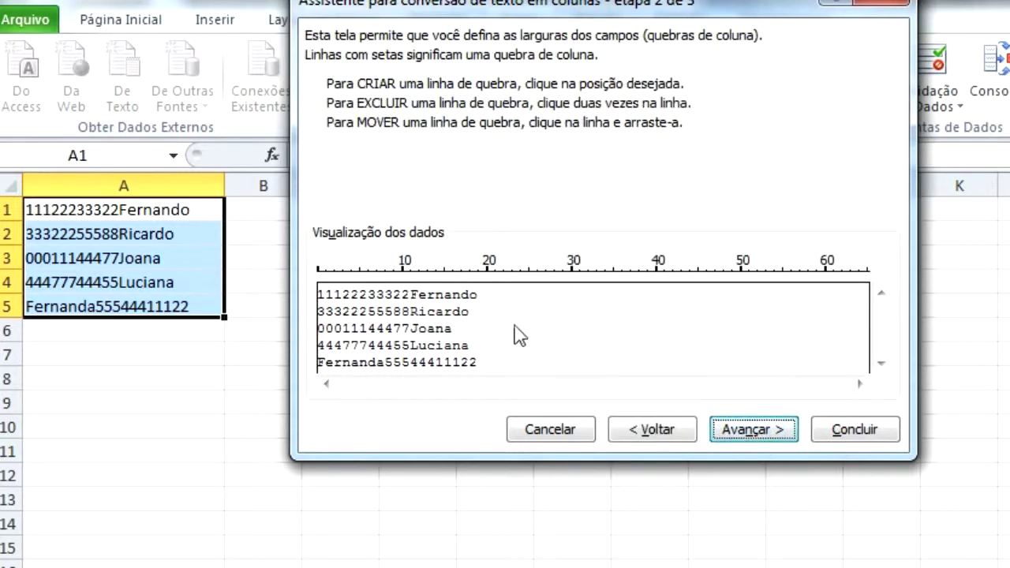
click(411, 305)
click(772, 436)
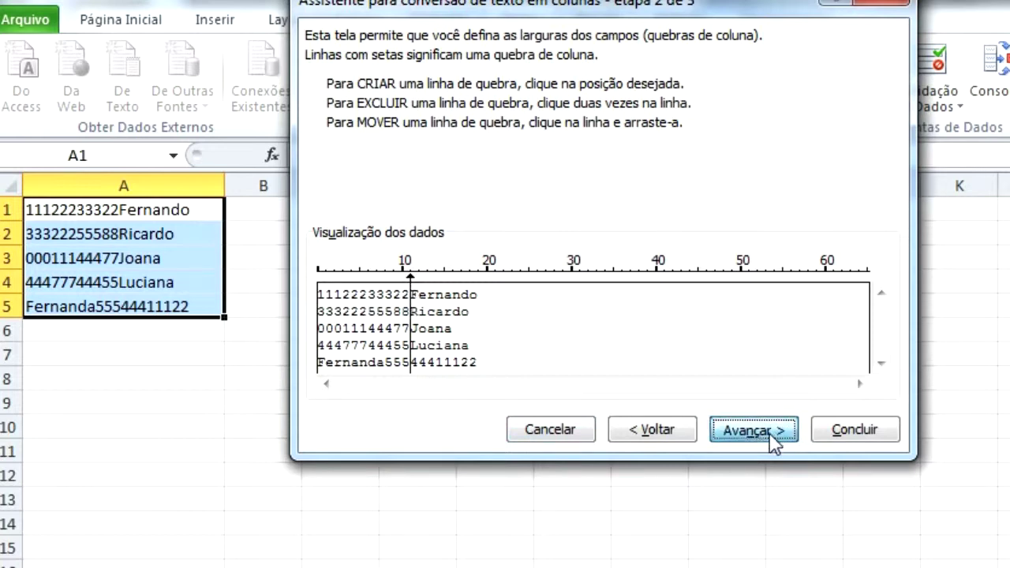
click(344, 110)
click(855, 430)
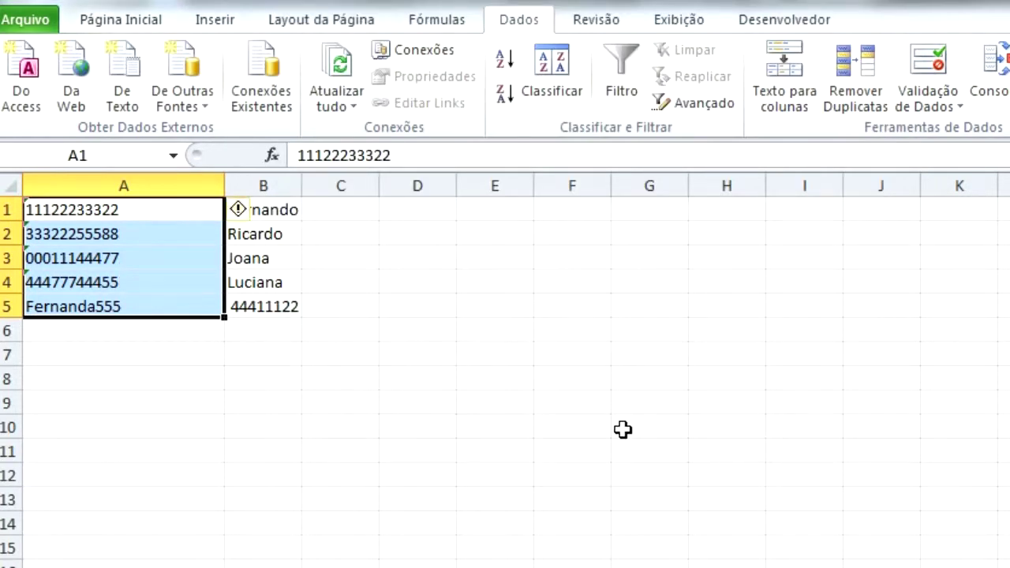
click(280, 381)
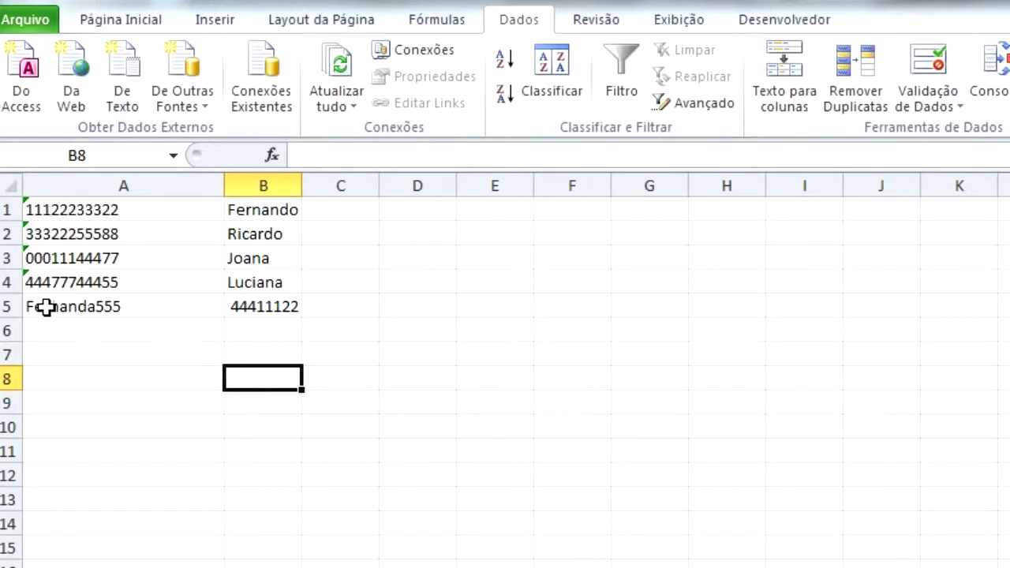
drag(45, 305, 271, 306)
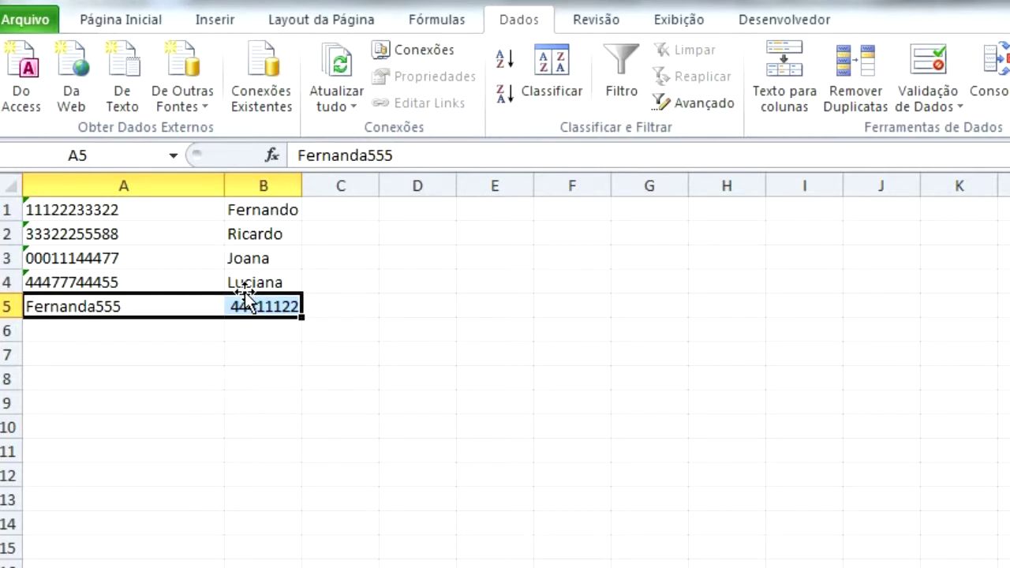
click(361, 385)
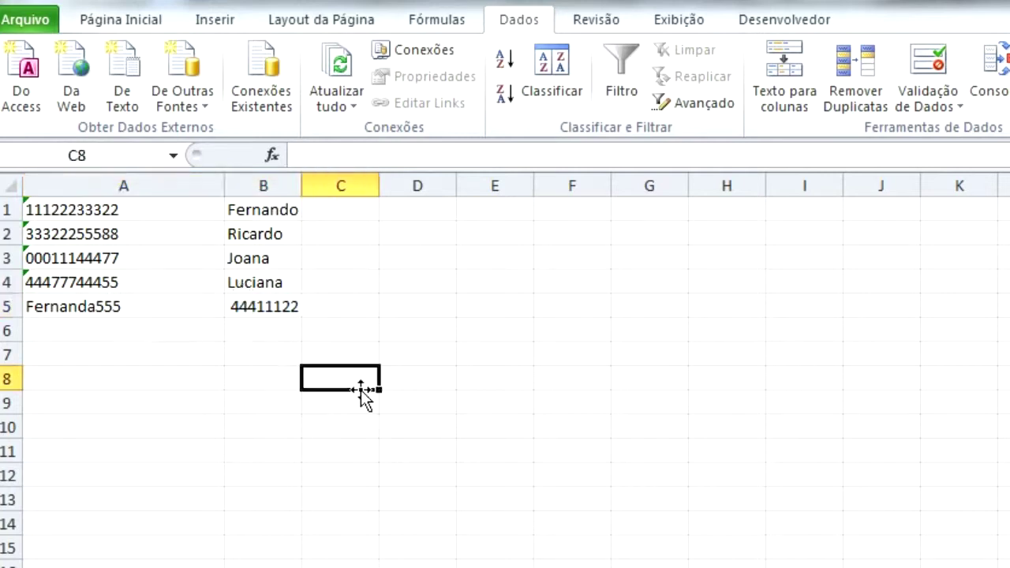